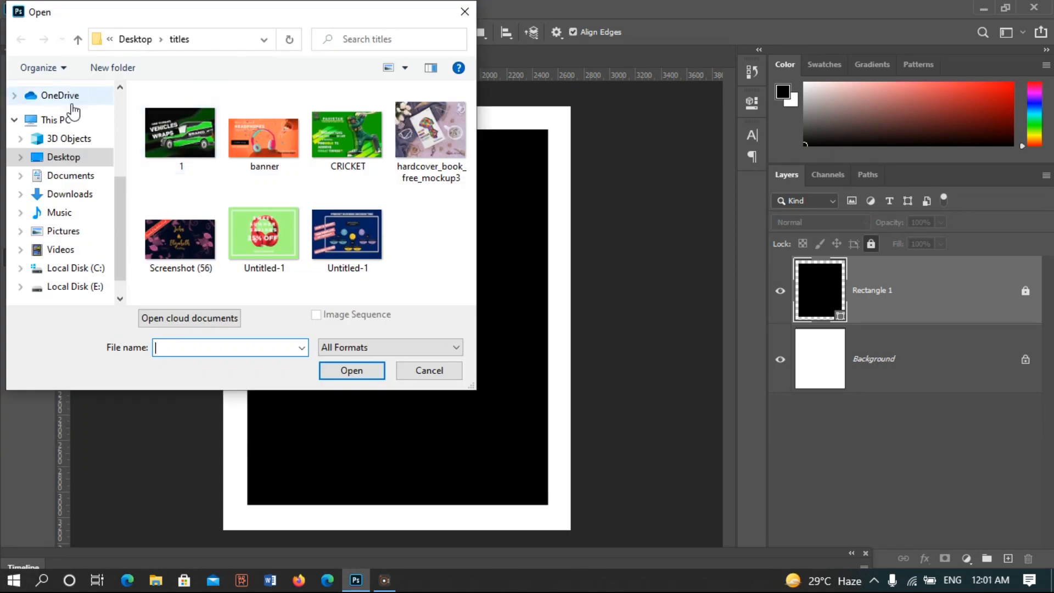
- Open the girl-face-style-hand-portrait-hd-wallpaper-preview image from the Desktop folder and select the woman's outline with the Magic Wand tool
{"action": "left_click", "coordinate": [82, 194]}
{"action": "left_click", "coordinate": [63, 157]}
{"action": "left_click_drag", "start_coordinate": [470, 102], "coordinate": [478, 199]}
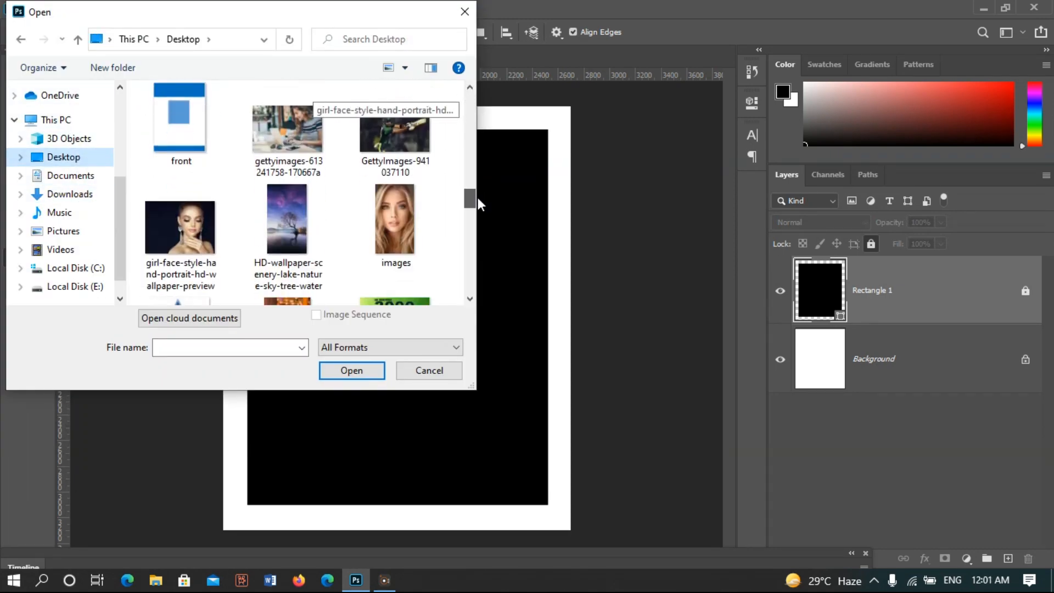
{"action": "double_click", "coordinate": [173, 233]}
{"action": "key", "text": "w"}
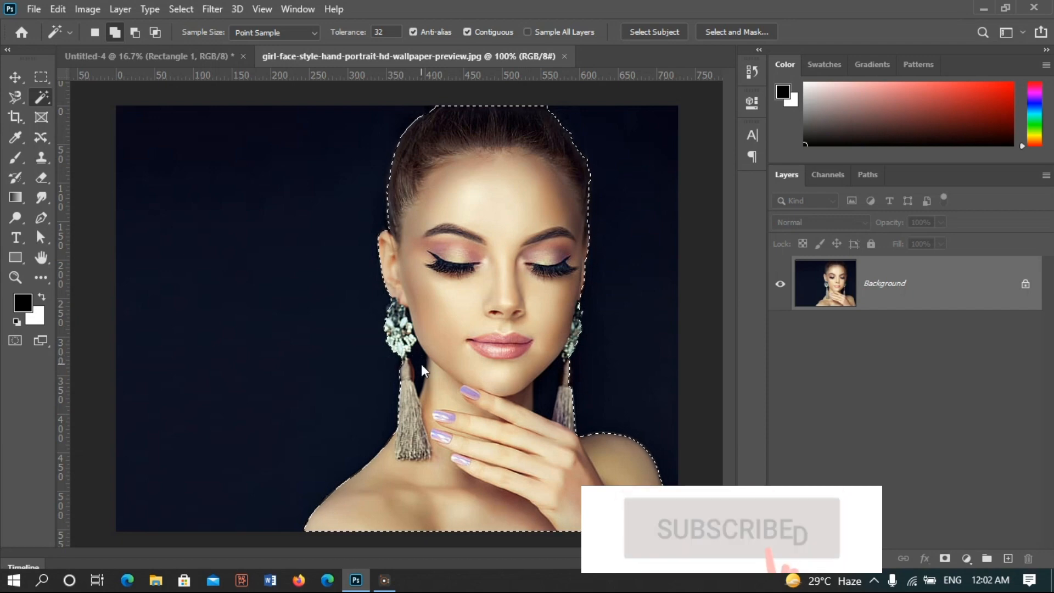
{"action": "key", "text": "ctrl+d"}
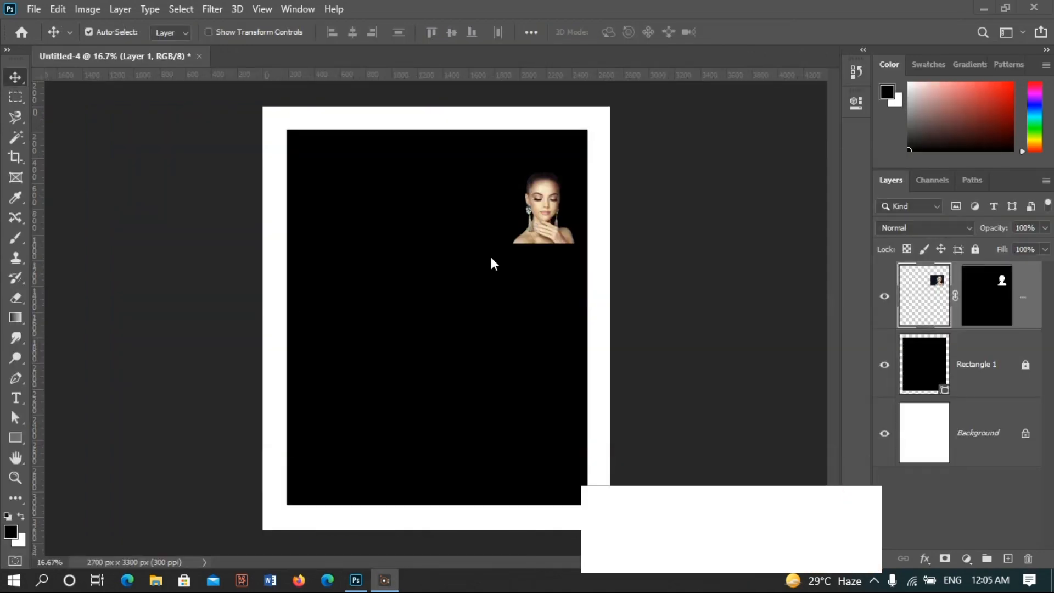
- Stretch the cut-out portrait to about 482% width and 528% height so it spans the black rectangle
{"action": "key", "text": "ctrl+t"}
{"action": "left_click_drag", "start_coordinate": [478, 245], "coordinate": [154, 506]}
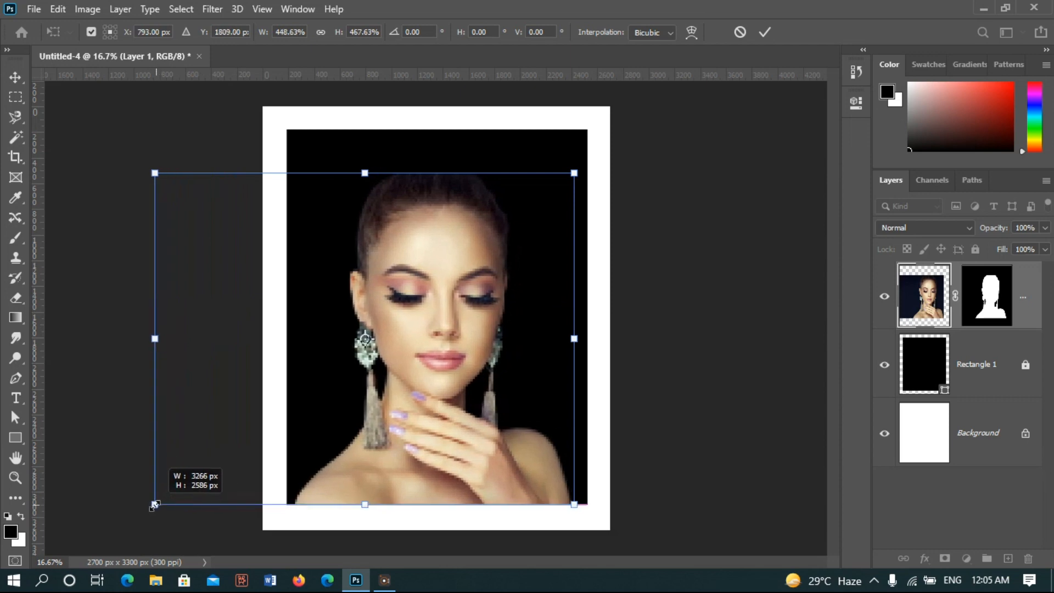
{"action": "left_click_drag", "start_coordinate": [418, 174], "coordinate": [432, 130]}
{"action": "left_click_drag", "start_coordinate": [572, 316], "coordinate": [587, 316]}
{"action": "left_click_drag", "start_coordinate": [154, 317], "coordinate": [136, 319]}
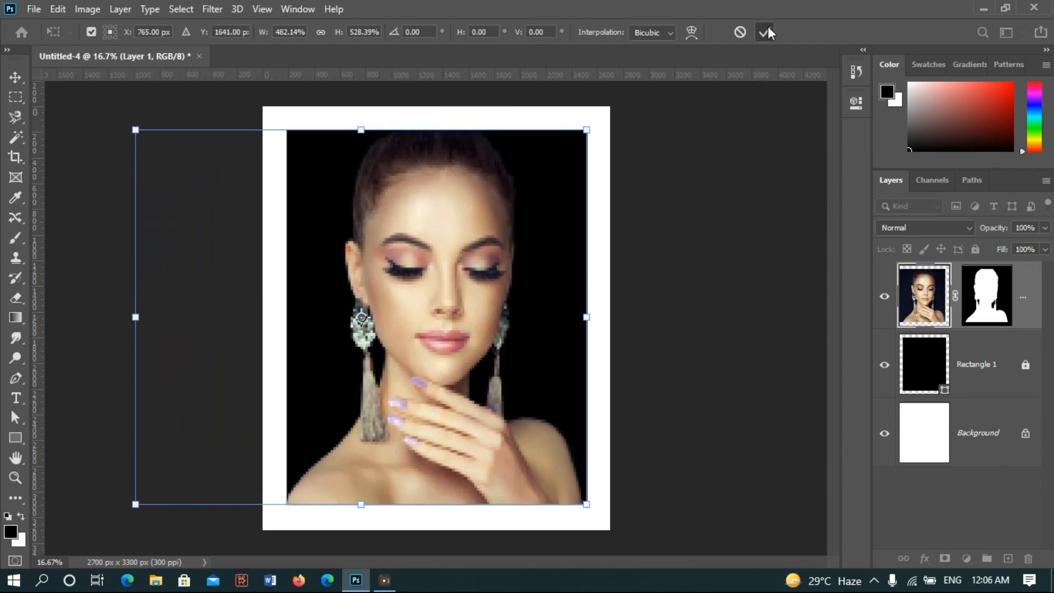
{"action": "left_click", "coordinate": [764, 33]}
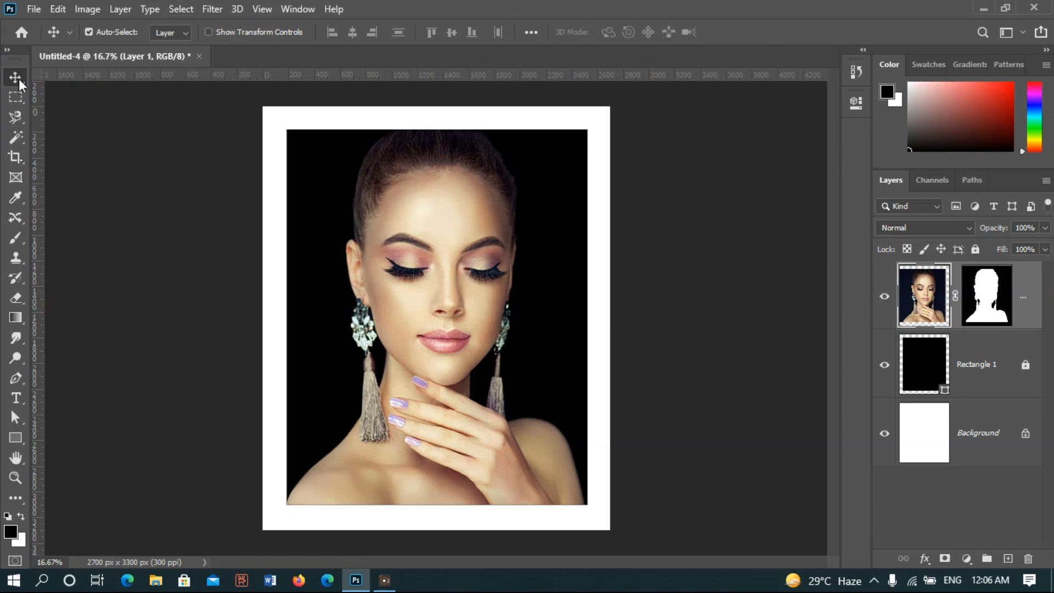
- Convert the portrait layer to black and white with the Default preset
{"action": "key", "text": "m"}
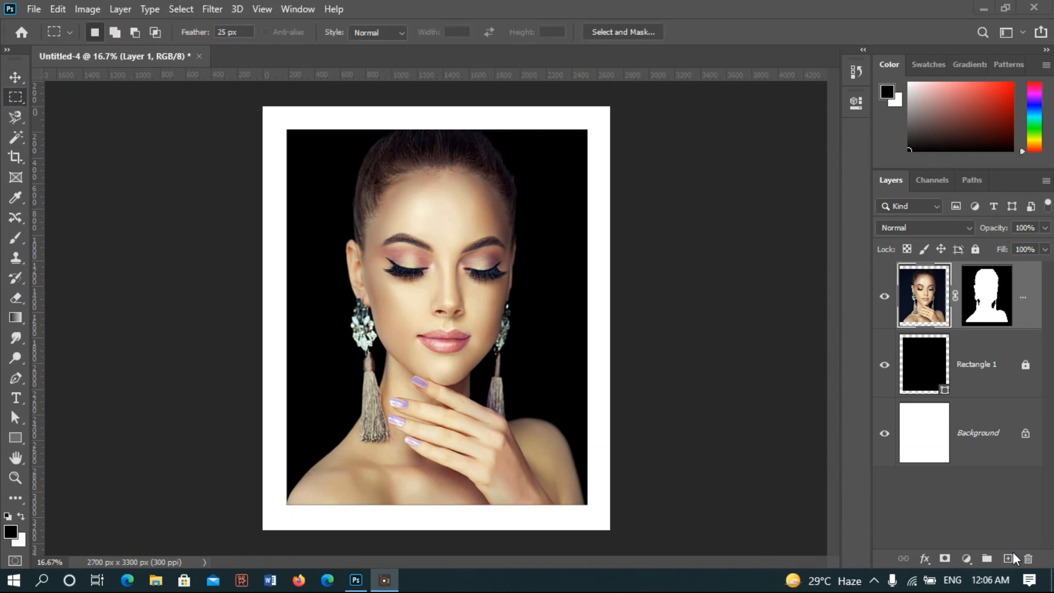
{"action": "key", "text": "alt+shift+ctrl+b"}
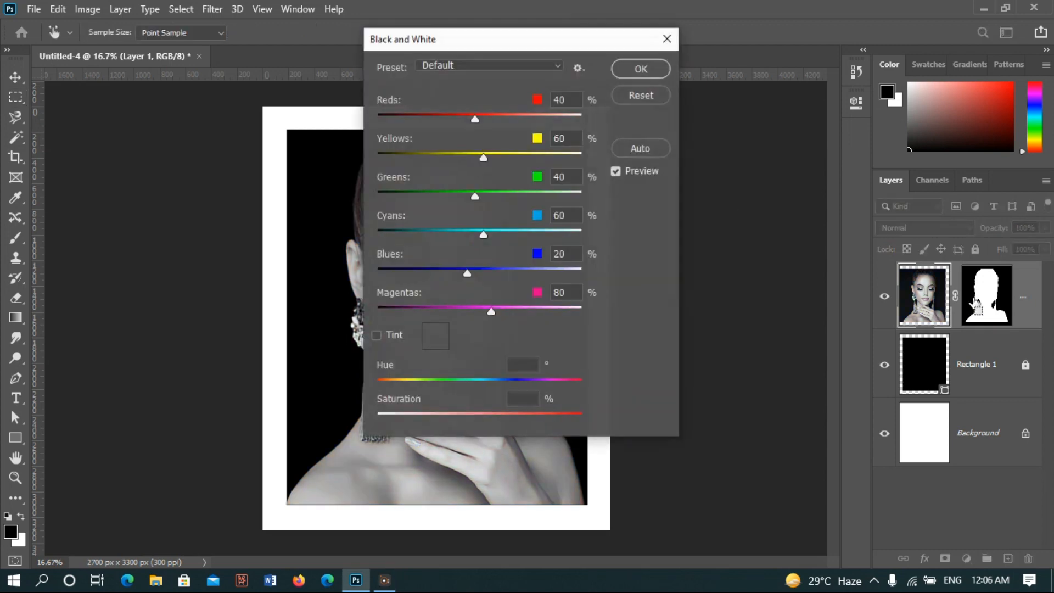
{"action": "left_click", "coordinate": [660, 67]}
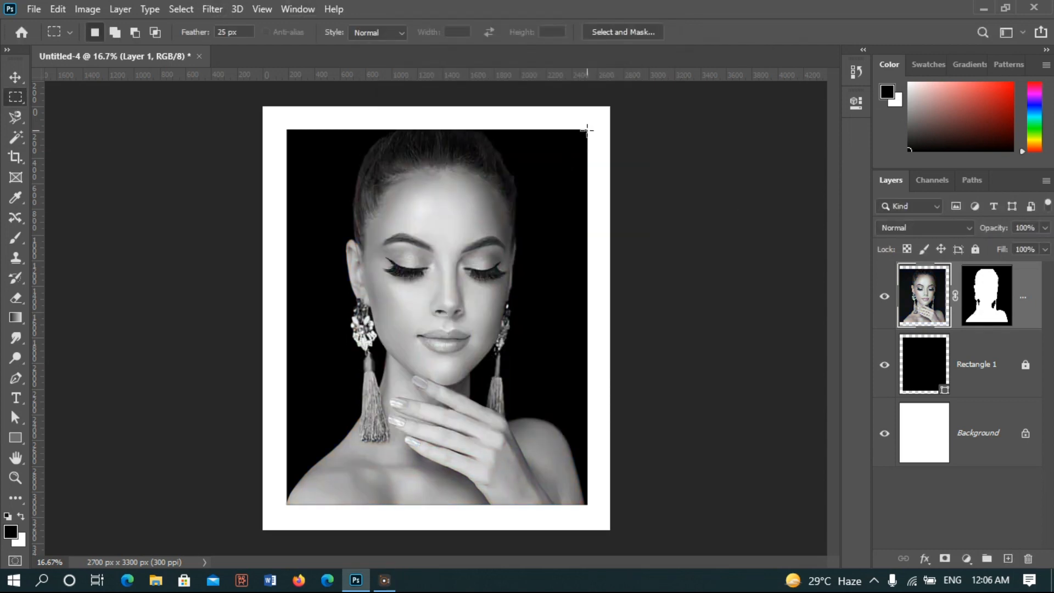
- Add a new layer, fill a rectangular selection over the right half of the portrait with bright cyan, and deselect it
{"action": "left_click", "coordinate": [1008, 558]}
{"action": "left_click_drag", "start_coordinate": [587, 129], "coordinate": [450, 505]}
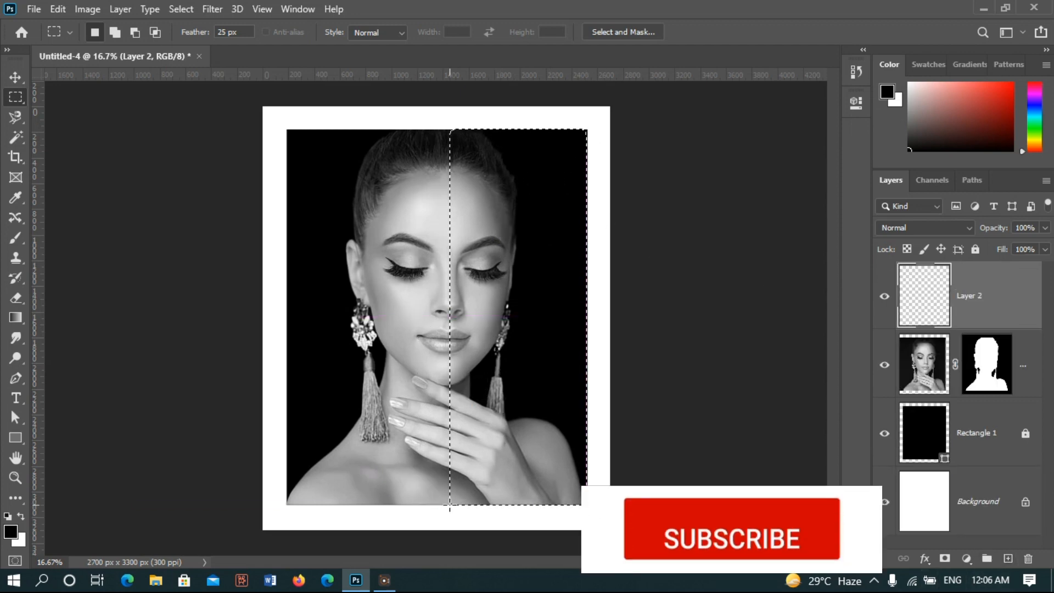
{"action": "left_click", "coordinate": [10, 530]}
{"action": "left_click_drag", "start_coordinate": [603, 277], "coordinate": [602, 268]}
{"action": "left_click_drag", "start_coordinate": [560, 221], "coordinate": [659, 134]}
{"action": "left_click", "coordinate": [709, 154]}
{"action": "key", "text": "alt+BackSpace"}
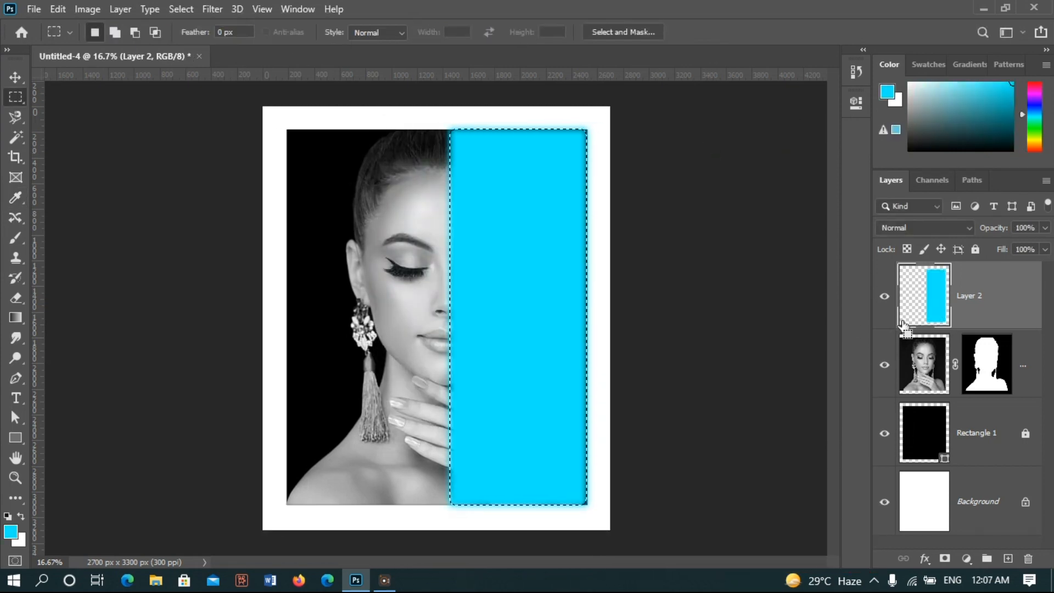
{"action": "key", "text": "ctrl+z"}
{"action": "key", "text": "ctrl+shift+z"}
{"action": "key", "text": "ctrl+d"}
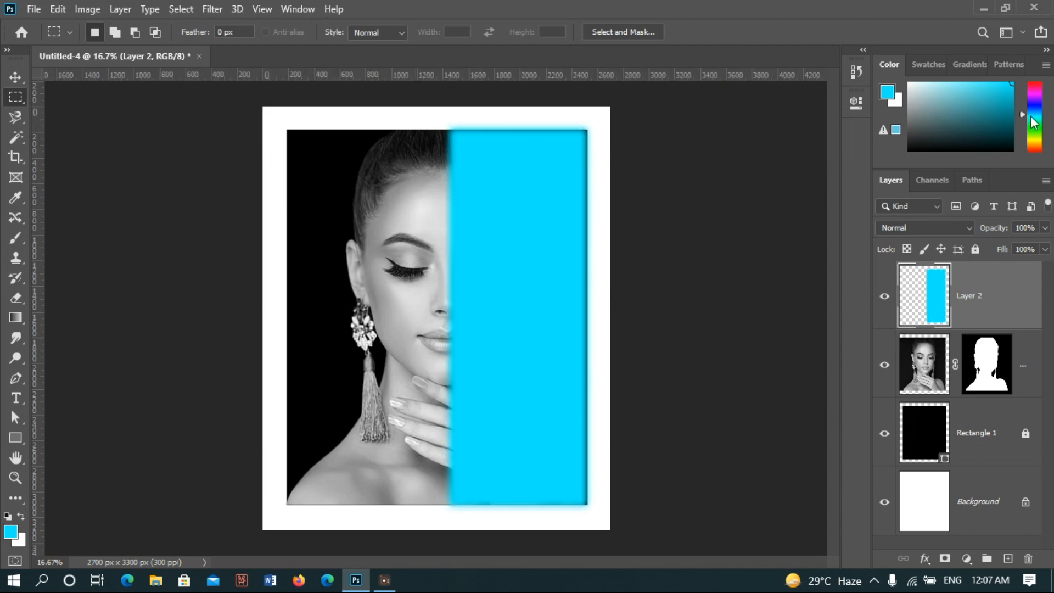
- Lower the cyan layer's opacity to 46%, keeping its Normal blend mode
{"action": "left_click", "coordinate": [961, 228]}
{"action": "left_click", "coordinate": [961, 227]}
{"action": "left_click", "coordinate": [1045, 229]}
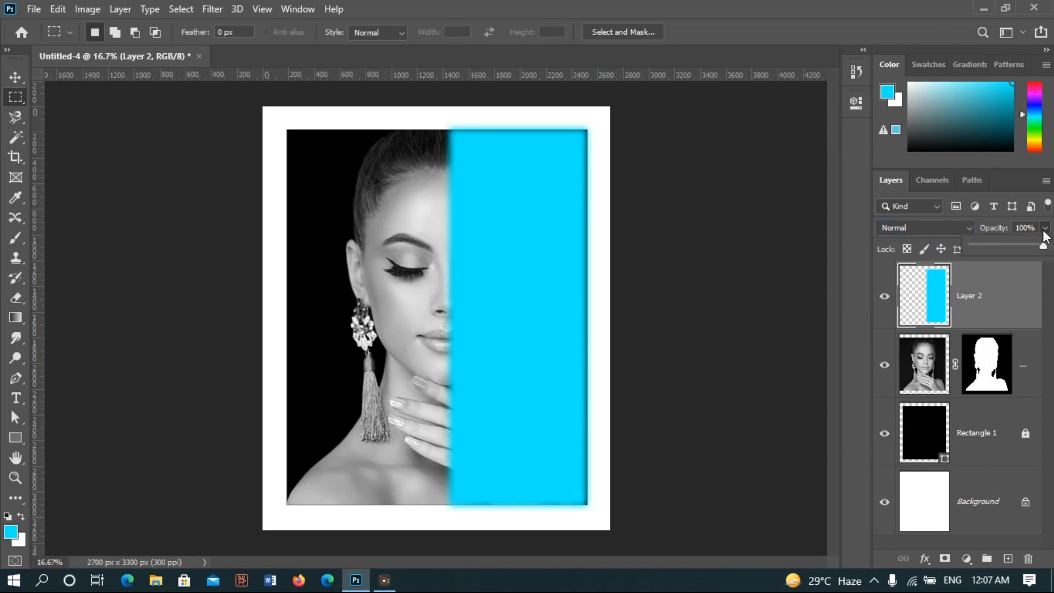
{"action": "left_click_drag", "start_coordinate": [1013, 241], "coordinate": [1006, 245]}
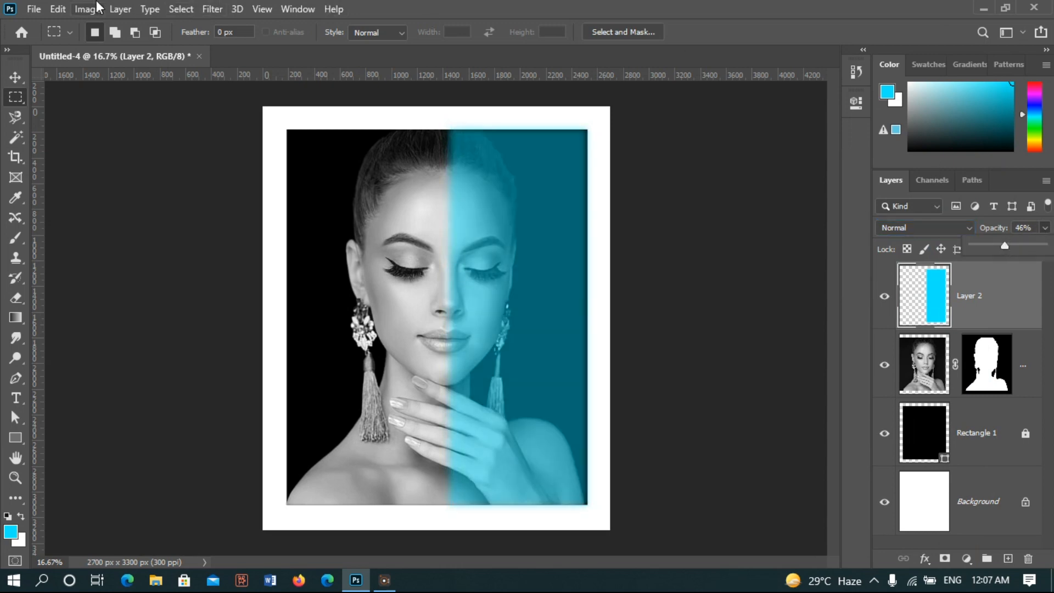
- Add an empty layer above the cyan one and extend the cyan block's left edge slightly toward the middle of the portrait
{"action": "left_click", "coordinate": [1008, 559]}
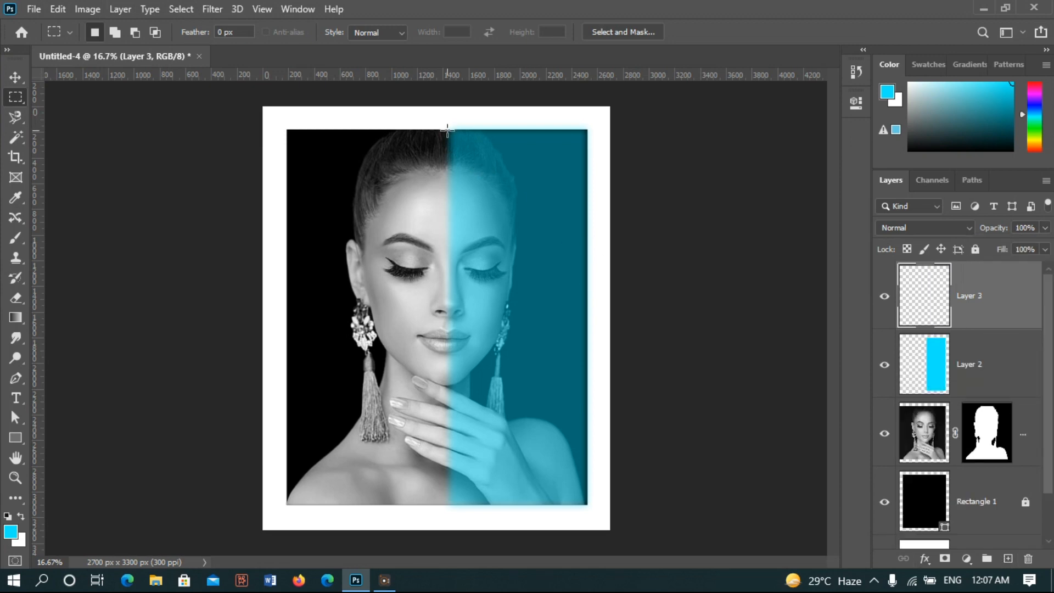
{"action": "left_click", "coordinate": [16, 77]}
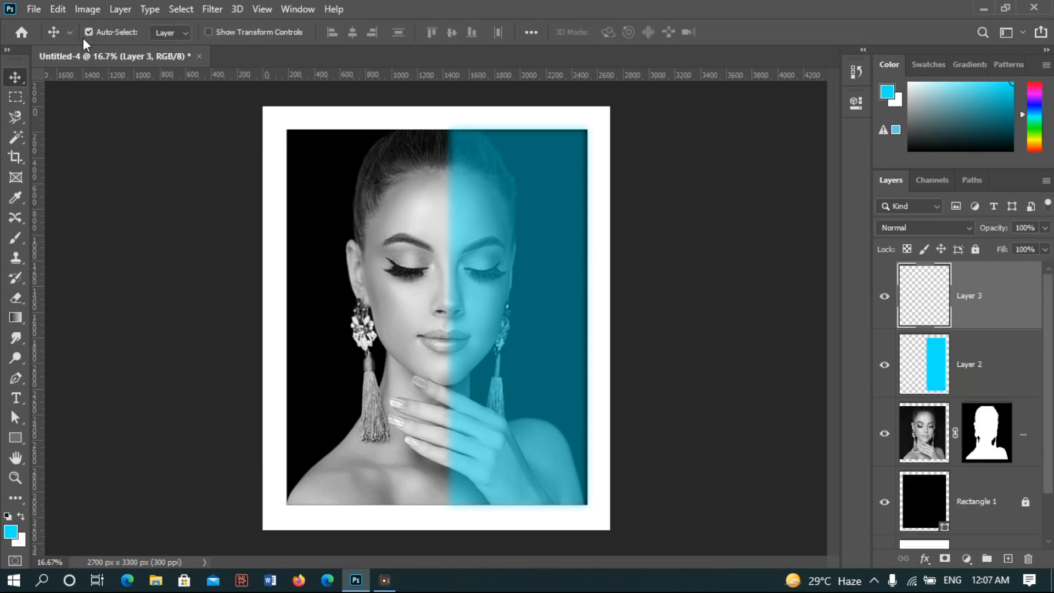
{"action": "left_click", "coordinate": [966, 365]}
{"action": "key", "text": "ctrl+r"}
{"action": "key", "text": "ctrl+r"}
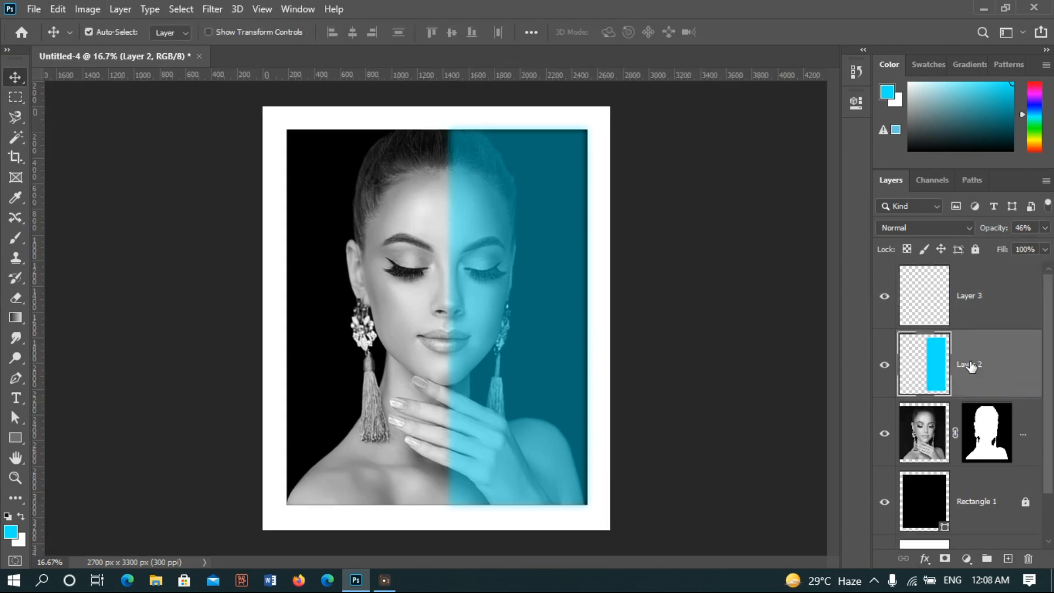
{"action": "key", "text": "ctrl+t"}
{"action": "left_click_drag", "start_coordinate": [446, 317], "coordinate": [435, 317]}
{"action": "left_click", "coordinate": [765, 32]}
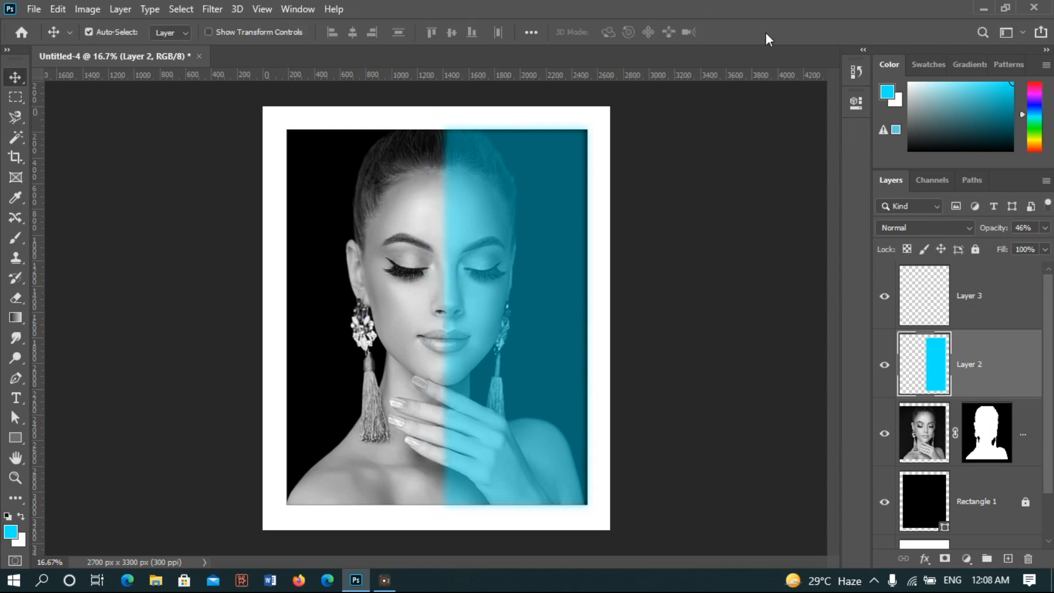
- Cover the left half of the portrait with a magenta fill at 36% opacity on Layer 3
{"action": "left_click", "coordinate": [952, 276]}
{"action": "key", "text": "m"}
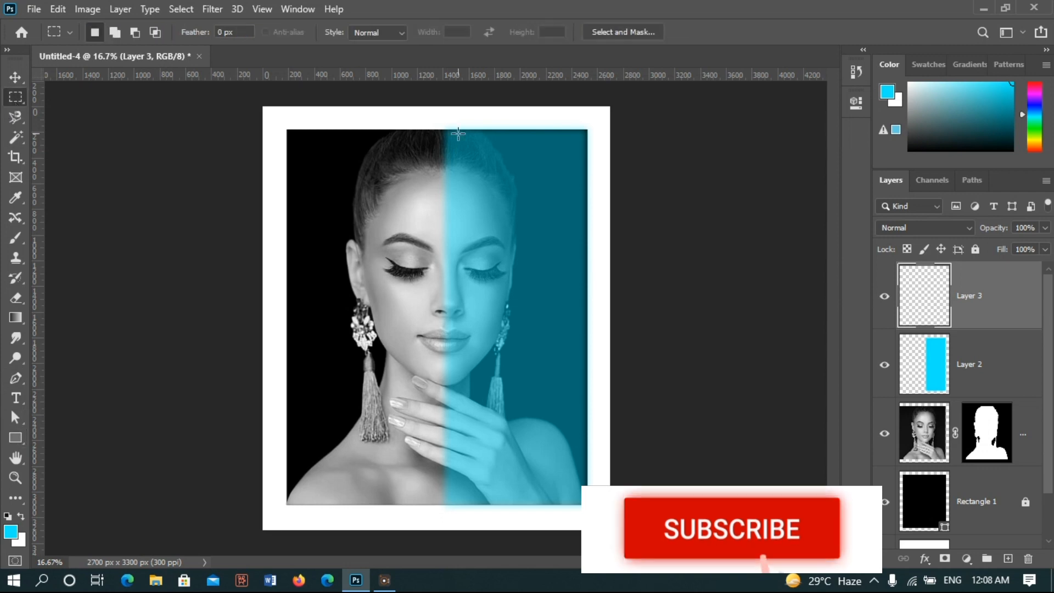
{"action": "left_click_drag", "start_coordinate": [444, 130], "coordinate": [287, 504]}
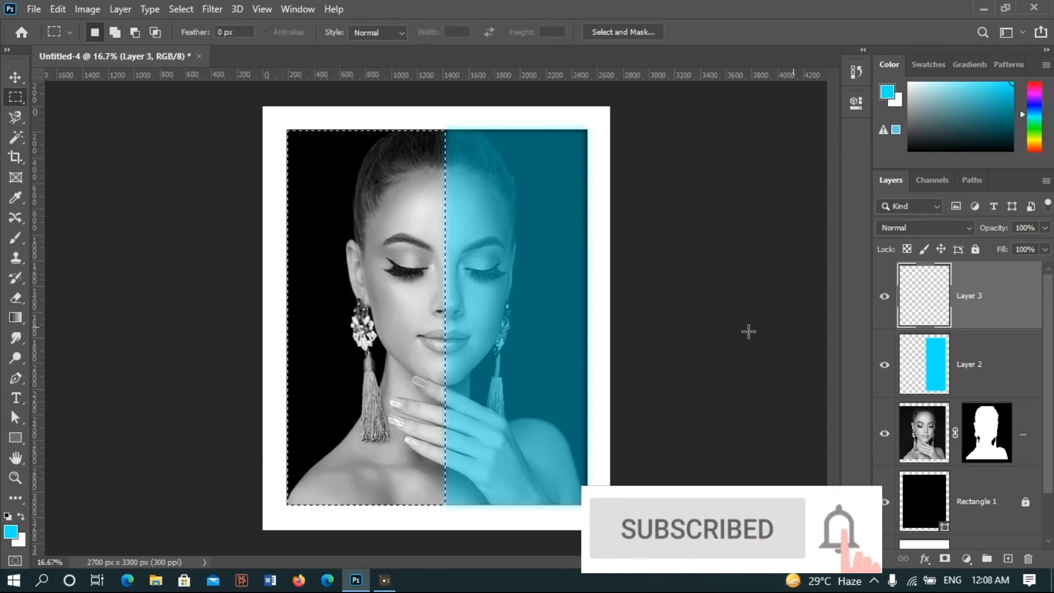
{"action": "left_click", "coordinate": [887, 93]}
{"action": "left_click", "coordinate": [596, 192]}
{"action": "mouse_move", "coordinate": [514, 188]}
{"action": "left_mouse_down"}
{"action": "mouse_move", "coordinate": [509, 143]}
{"action": "mouse_move", "coordinate": [696, 155]}
{"action": "left_mouse_up"}
{"action": "left_click", "coordinate": [697, 156]}
{"action": "key", "text": "alt+BackSpace"}
{"action": "key", "text": "ctrl+d"}
{"action": "left_click_drag", "start_coordinate": [1045, 227], "coordinate": [999, 246]}
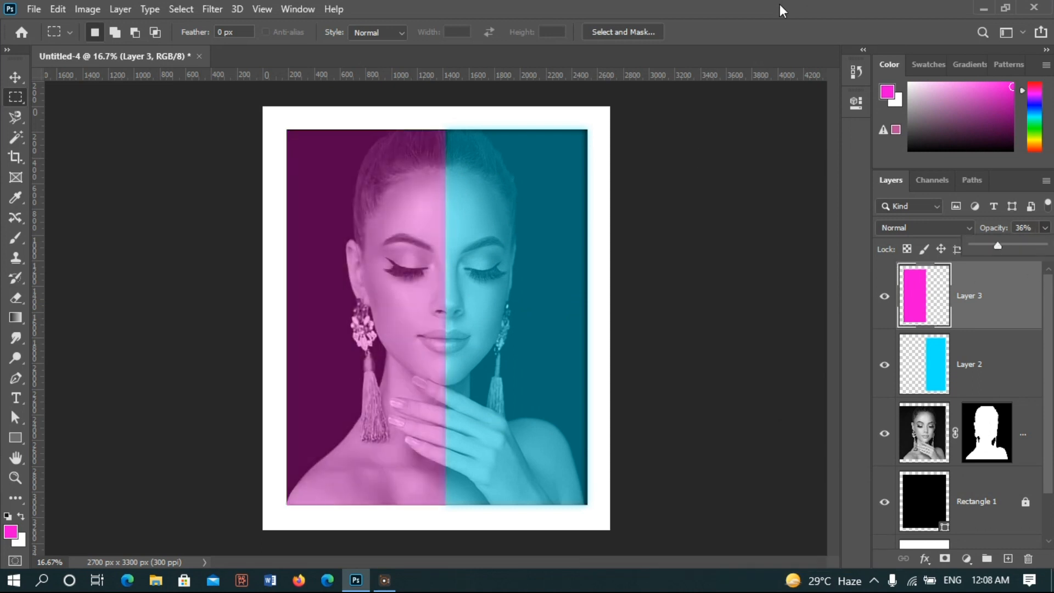
{"action": "left_click", "coordinate": [16, 398]}
{"action": "left_click", "coordinate": [321, 207]}
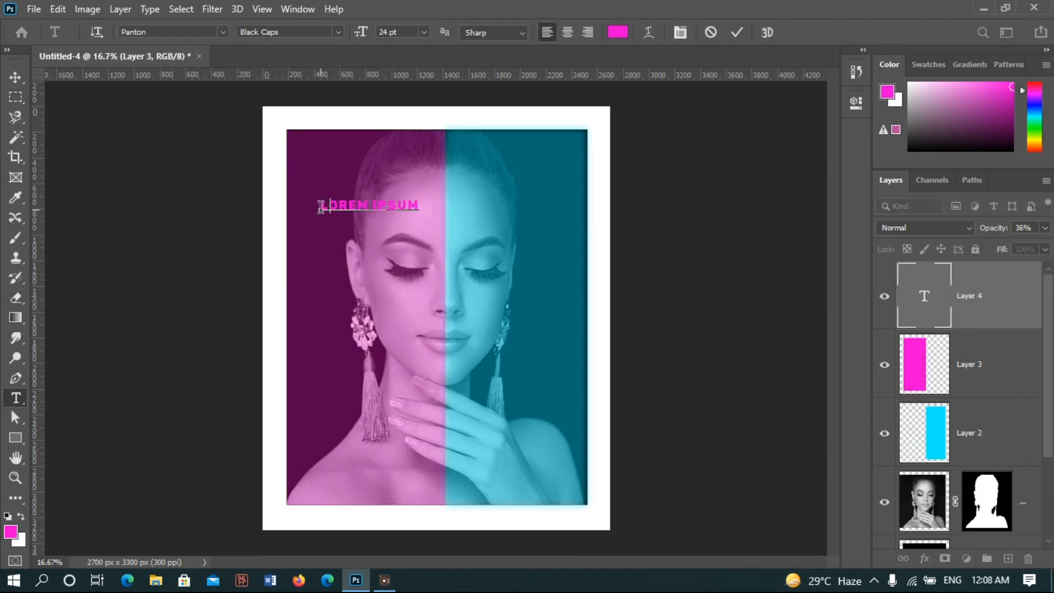
{"action": "left_click", "coordinate": [622, 32]}
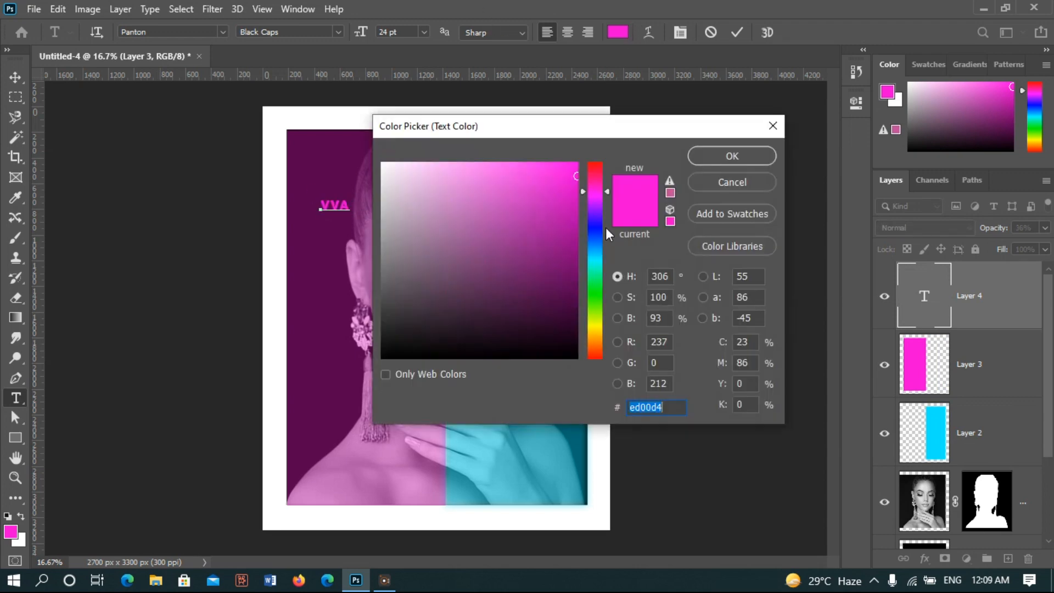
{"action": "left_click", "coordinate": [599, 229]}
{"action": "left_click", "coordinate": [384, 353]}
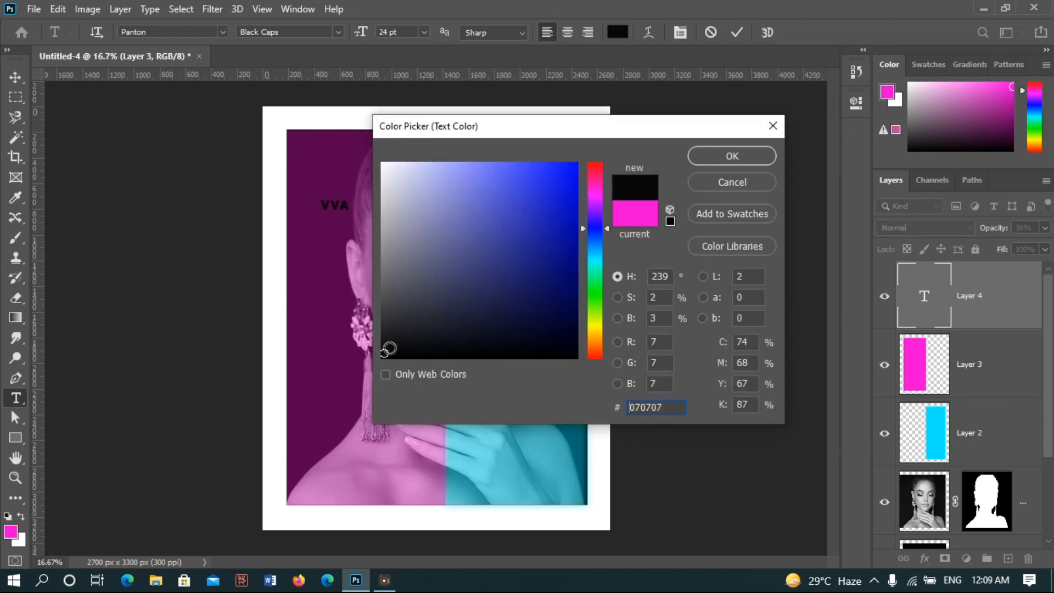
{"action": "left_click", "coordinate": [752, 181]}
{"action": "left_click", "coordinate": [712, 33]}
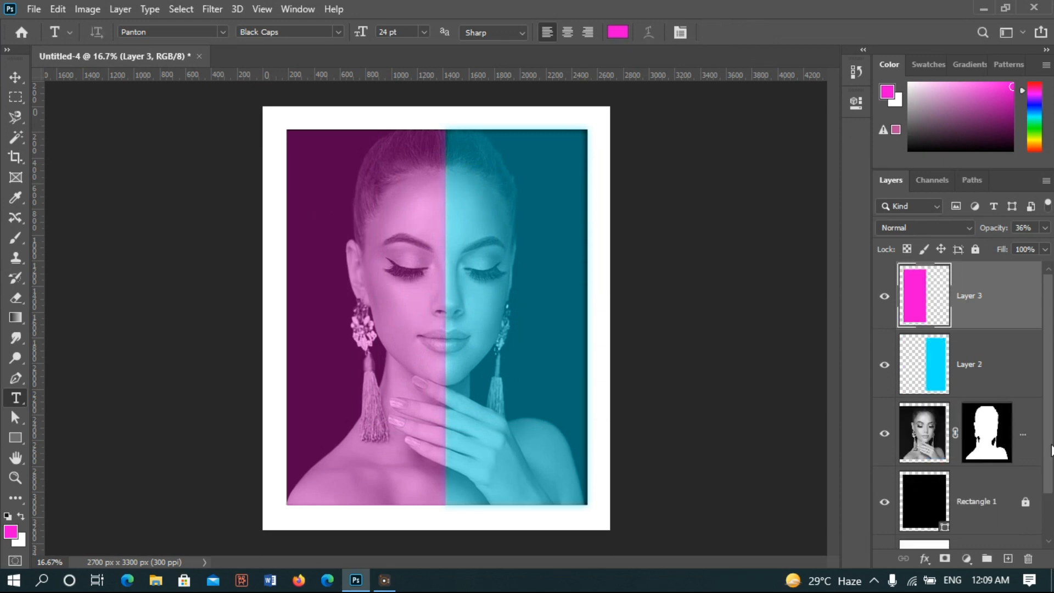
- Delete the magenta layer and add the text "VAA" beside the forehead, coloured with the cyan tone sampled from the tinted hand
{"action": "key", "text": "Delete"}
{"action": "left_click", "coordinate": [324, 217]}
{"action": "type", "text": "VVA"}
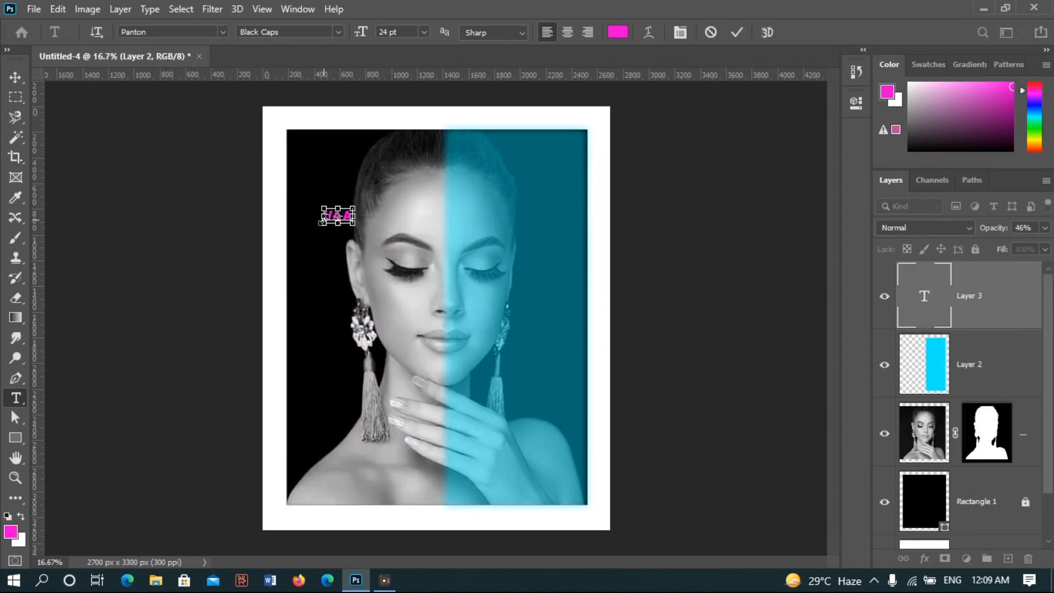
{"action": "key", "text": "ctrl+a"}
{"action": "left_click", "coordinate": [612, 38]}
{"action": "left_click", "coordinate": [525, 446]}
{"action": "left_click", "coordinate": [733, 156]}
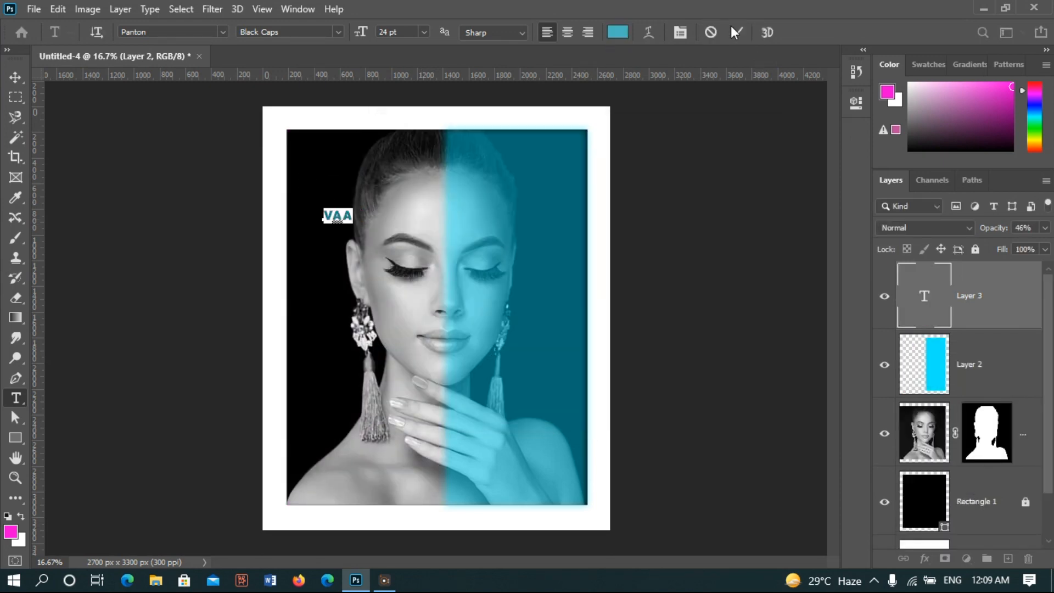
{"action": "left_click", "coordinate": [737, 32]}
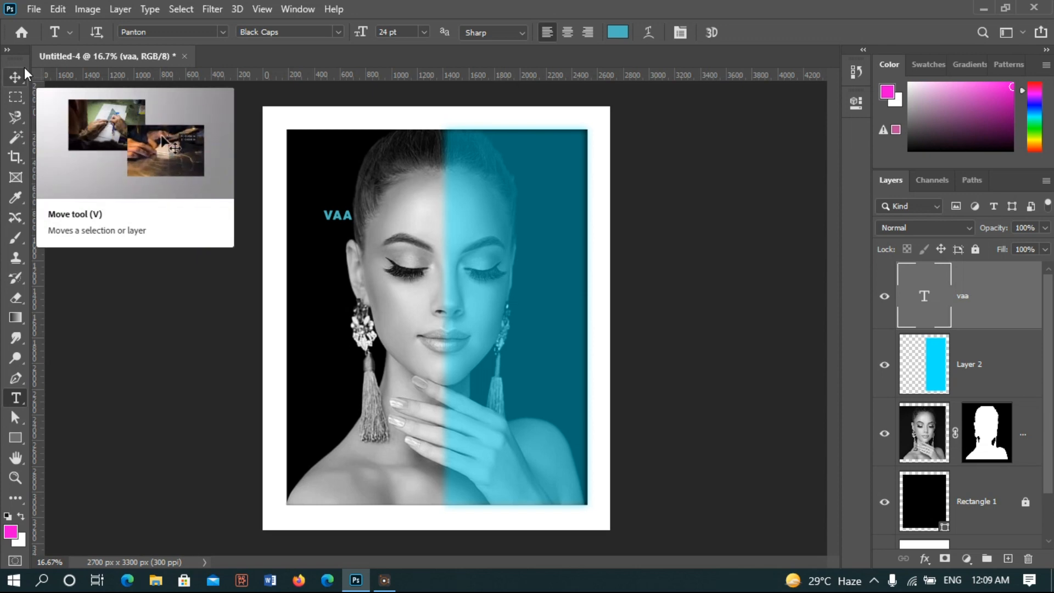
- Replace the "VAA" text with "WEEKLY" at 60 pt and move it to the upper-left area of the portrait
{"action": "double_click", "coordinate": [345, 219]}
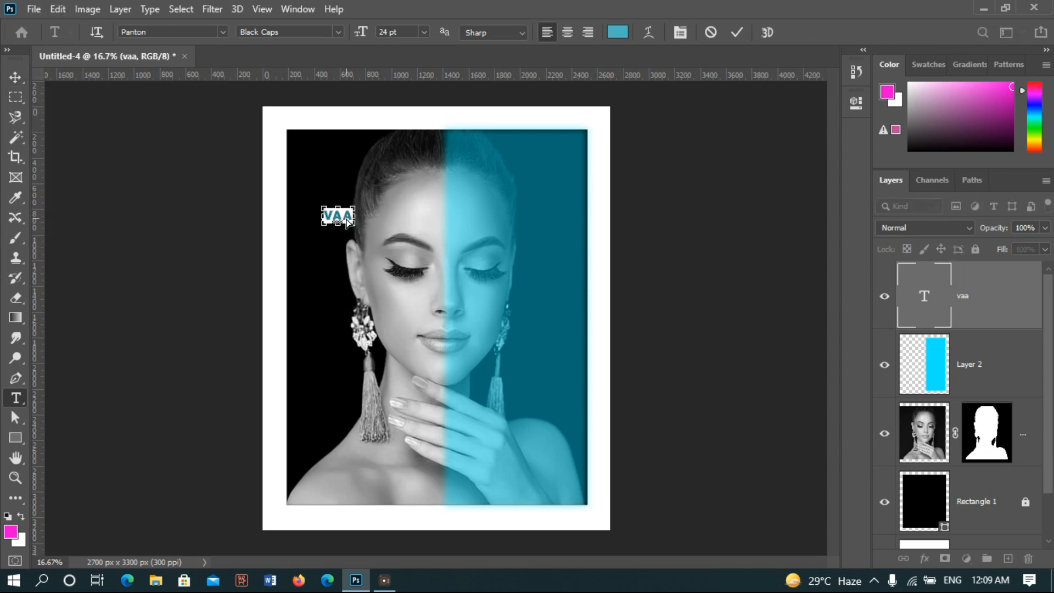
{"action": "key", "text": "ctrl+a"}
{"action": "left_click", "coordinate": [523, 32]}
{"action": "left_click", "coordinate": [493, 9]}
{"action": "left_click", "coordinate": [424, 32]}
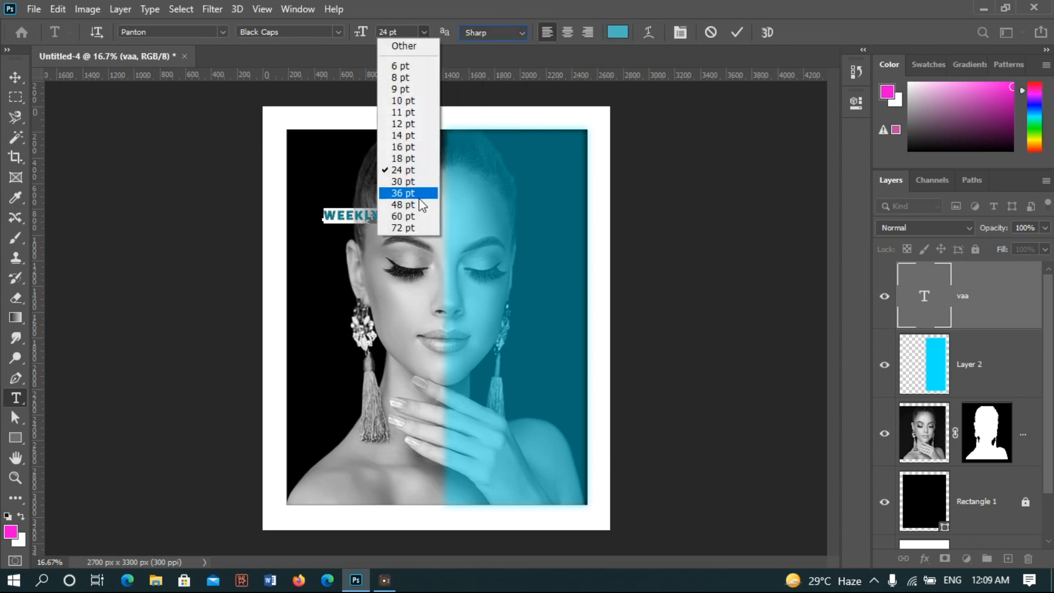
{"action": "left_click", "coordinate": [420, 204]}
{"action": "left_click", "coordinate": [424, 31]}
{"action": "left_click", "coordinate": [426, 216]}
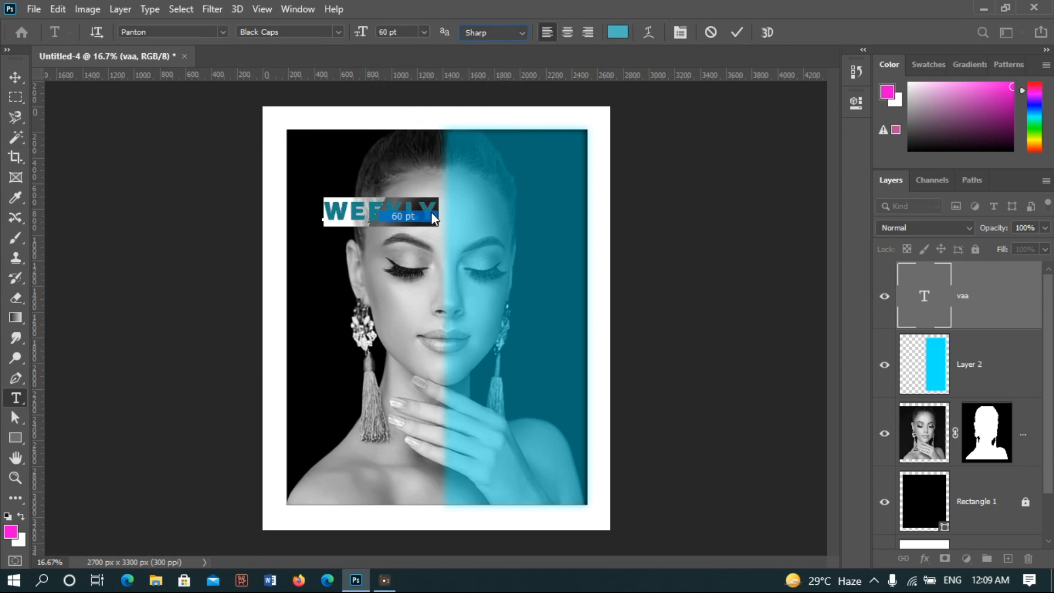
{"action": "left_click", "coordinate": [736, 33]}
{"action": "left_click", "coordinate": [15, 77]}
{"action": "left_click_drag", "start_coordinate": [391, 224], "coordinate": [356, 212]}
- Add the text "FASHION" on its own line below "WEEKLY" at 60 pt in the same cyan tone
{"action": "left_click", "coordinate": [16, 397]}
{"action": "left_click", "coordinate": [299, 248]}
{"action": "type", "text": "FASHION"}
{"action": "left_click", "coordinate": [737, 32]}
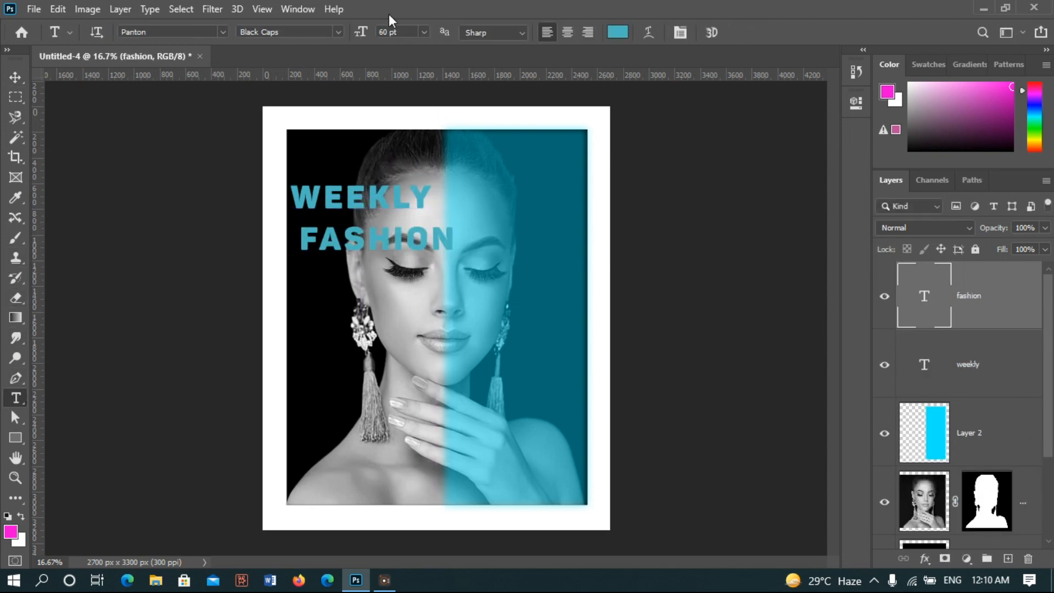
- Move "WEEKLY" higher and place "FASHION" closely beneath it at the left edge of the portrait
{"action": "left_click", "coordinate": [15, 77]}
{"action": "left_click_drag", "start_coordinate": [368, 202], "coordinate": [365, 182]}
{"action": "left_click_drag", "start_coordinate": [361, 241], "coordinate": [349, 207]}
{"action": "key", "text": "Up"}
{"action": "key", "text": "Up"}
{"action": "key", "text": "Up"}
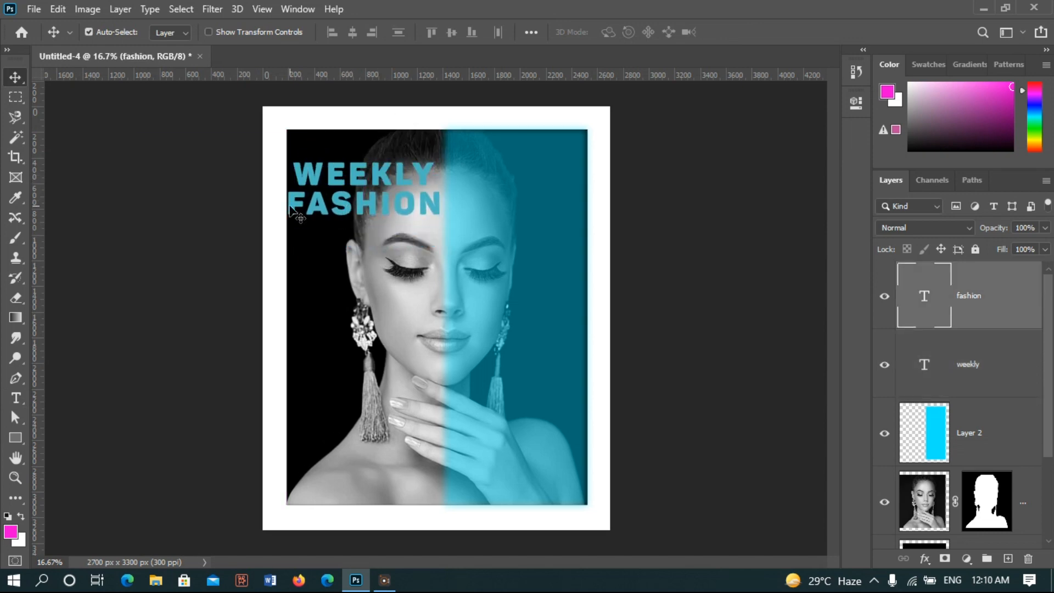
- Turn "FASHION" into outlined lettering by setting its fill opacity to 0% and applying a white stroke
{"action": "left_click", "coordinate": [924, 558]}
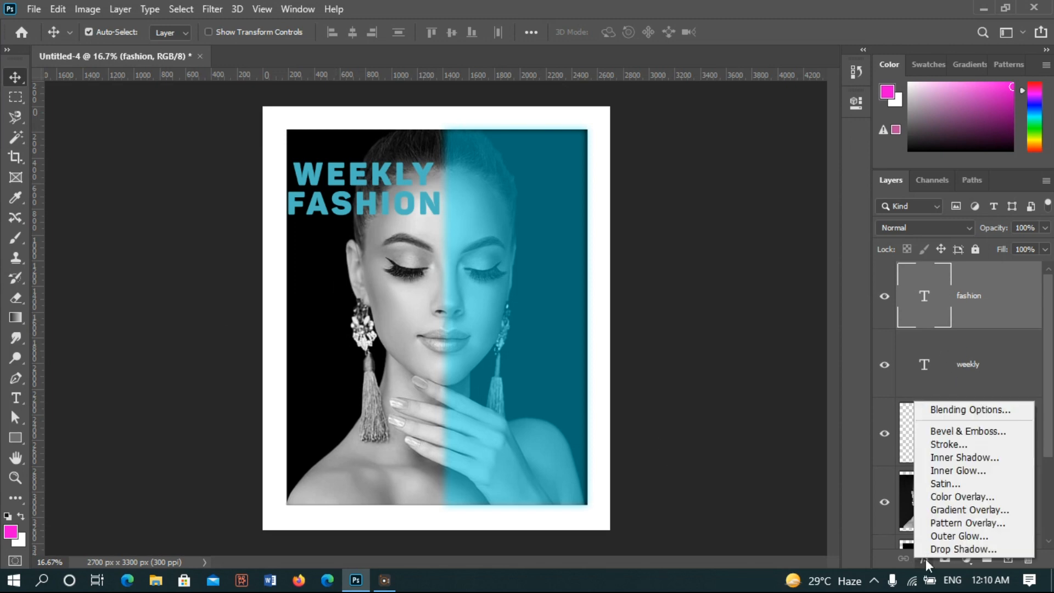
{"action": "left_click", "coordinate": [934, 410]}
{"action": "left_click_drag", "start_coordinate": [1020, 268], "coordinate": [969, 268]}
{"action": "left_click", "coordinate": [925, 558]}
{"action": "left_click", "coordinate": [951, 443]}
{"action": "mouse_move", "coordinate": [624, 86]}
{"action": "left_mouse_down"}
{"action": "mouse_move", "coordinate": [696, 312]}
{"action": "mouse_move", "coordinate": [746, 267]}
{"action": "left_mouse_up"}
{"action": "left_click_drag", "start_coordinate": [589, 324], "coordinate": [584, 324]}
{"action": "left_click", "coordinate": [840, 296]}
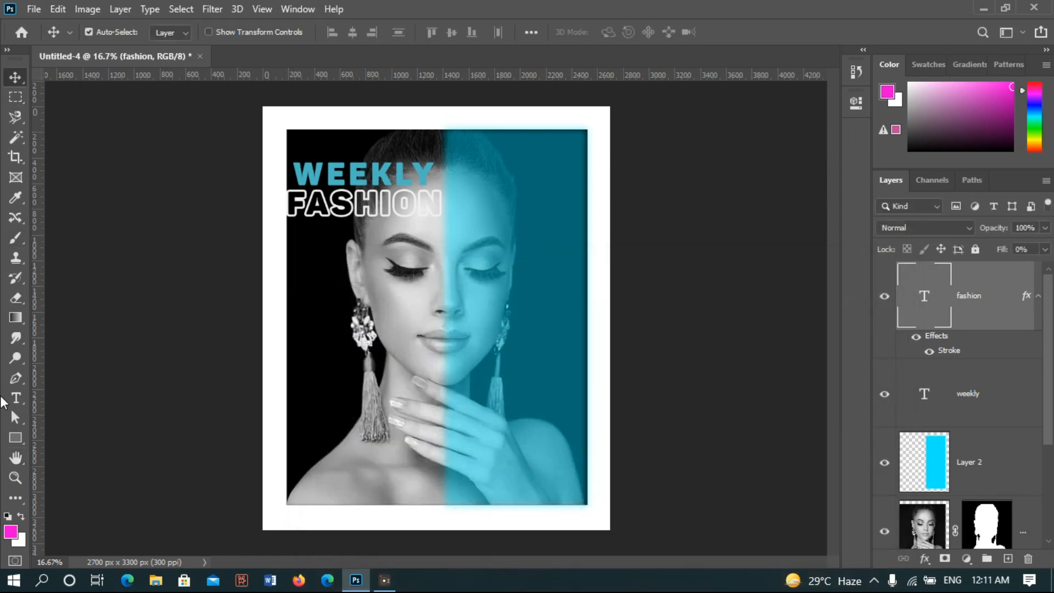
- Add the text "Show" over the portrait below "FASHION" at 60 pt in the Christmas Squad font
{"action": "left_click", "coordinate": [15, 398]}
{"action": "left_click", "coordinate": [313, 266]}
{"action": "type", "text": "SHOW"}
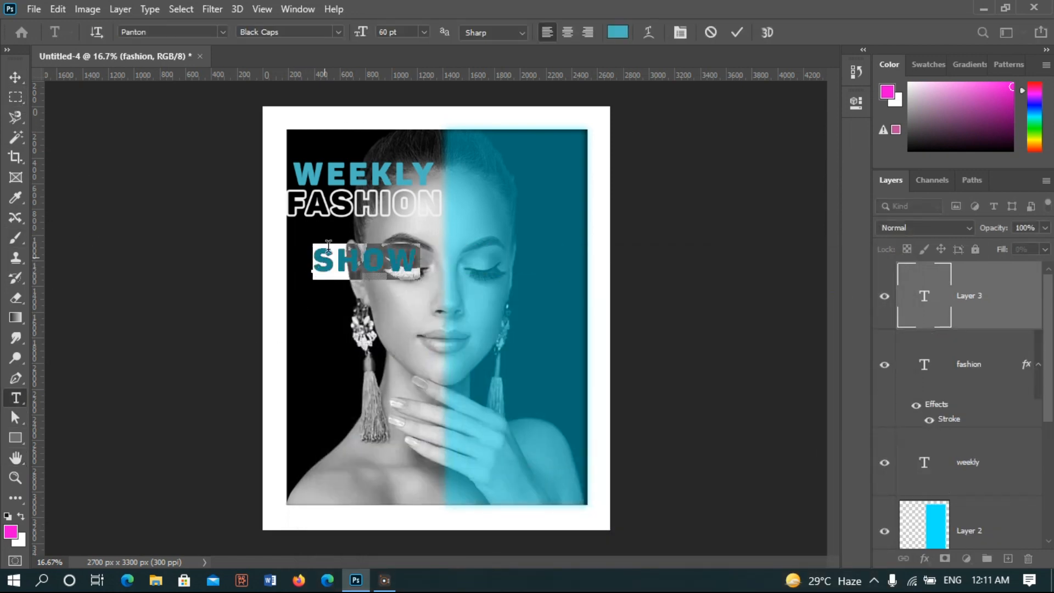
{"action": "type", "text": "fanc"}
{"action": "left_click", "coordinate": [255, 79]}
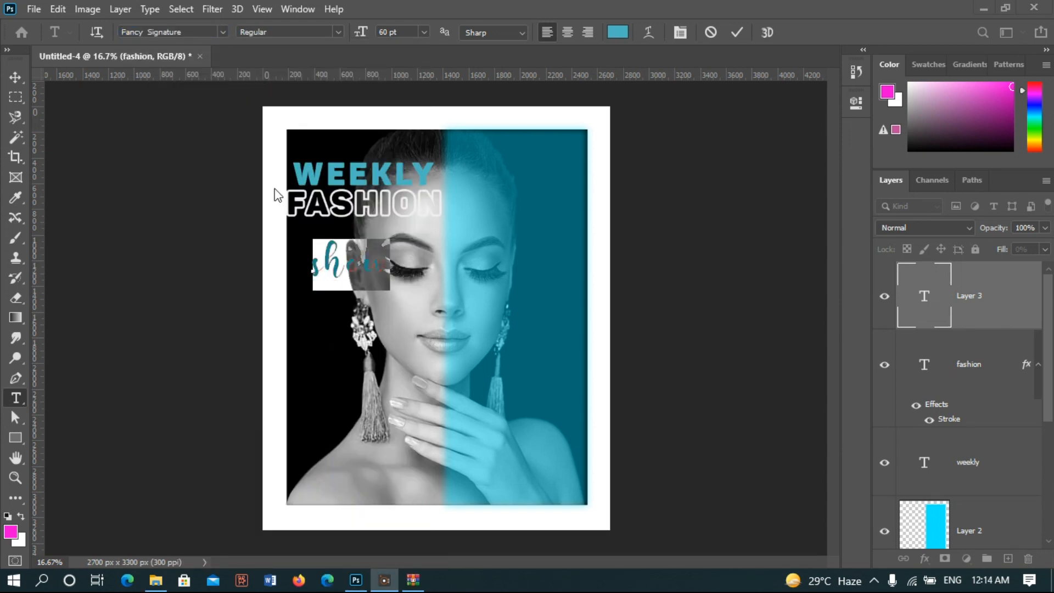
{"action": "left_click", "coordinate": [199, 34]}
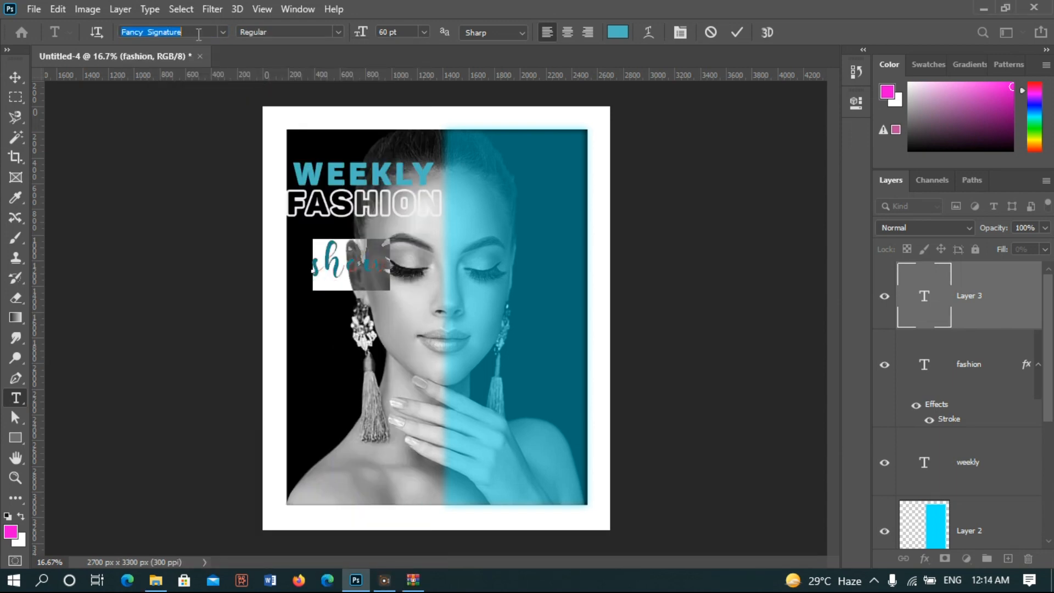
{"action": "type", "text": "chr"}
{"action": "left_click", "coordinate": [240, 85]}
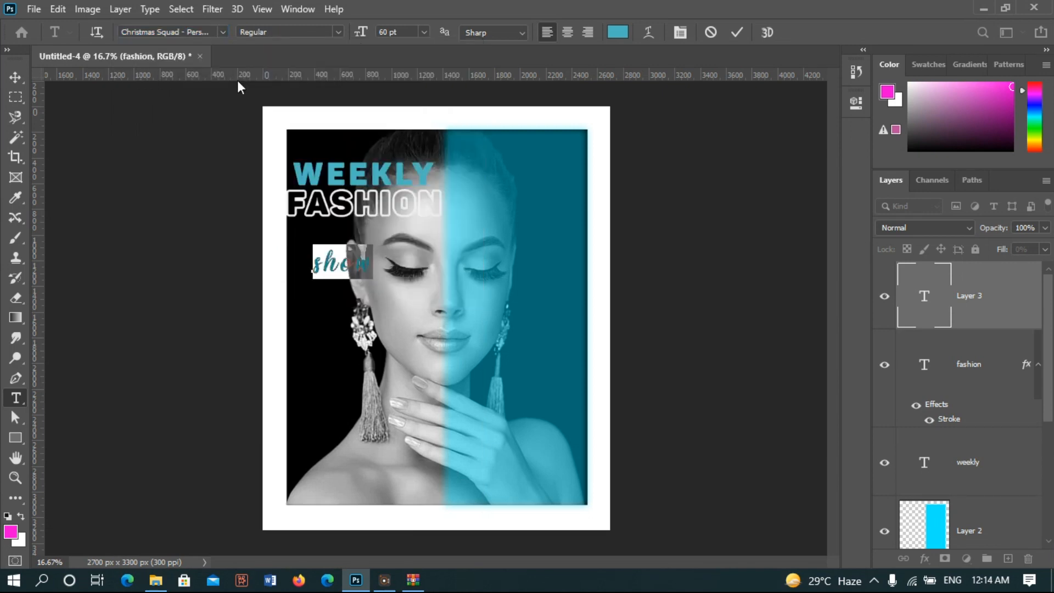
{"action": "type", "text": "S"}
{"action": "key", "text": "ctrl+a"}
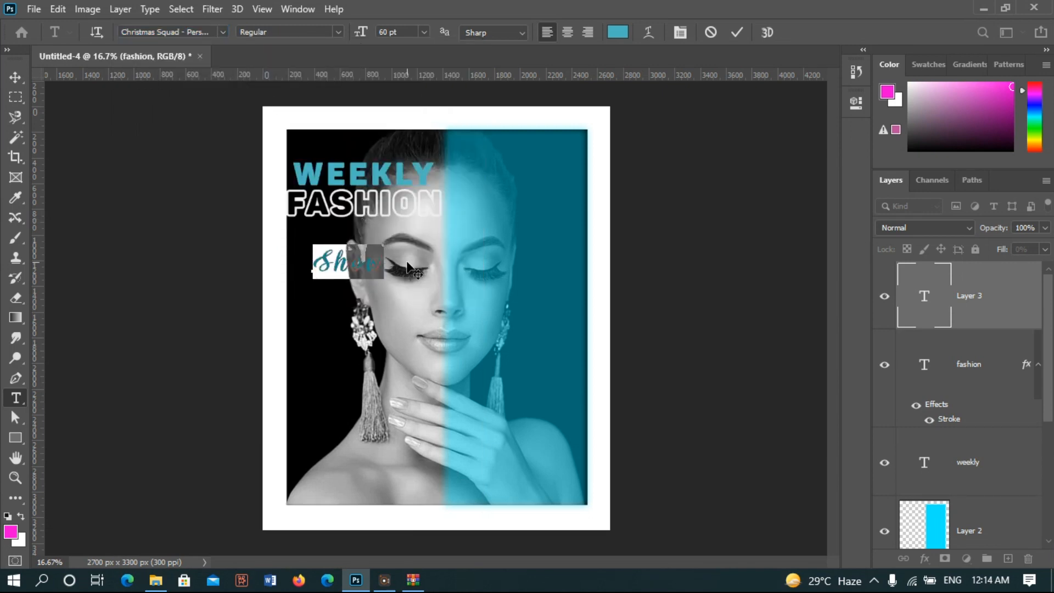
- Change the colour of the "Show" text to bright yellow and commit the text
{"action": "left_click", "coordinate": [618, 32]}
{"action": "left_click", "coordinate": [570, 203]}
{"action": "left_click", "coordinate": [596, 324]}
{"action": "left_click", "coordinate": [576, 166]}
{"action": "left_click", "coordinate": [706, 154]}
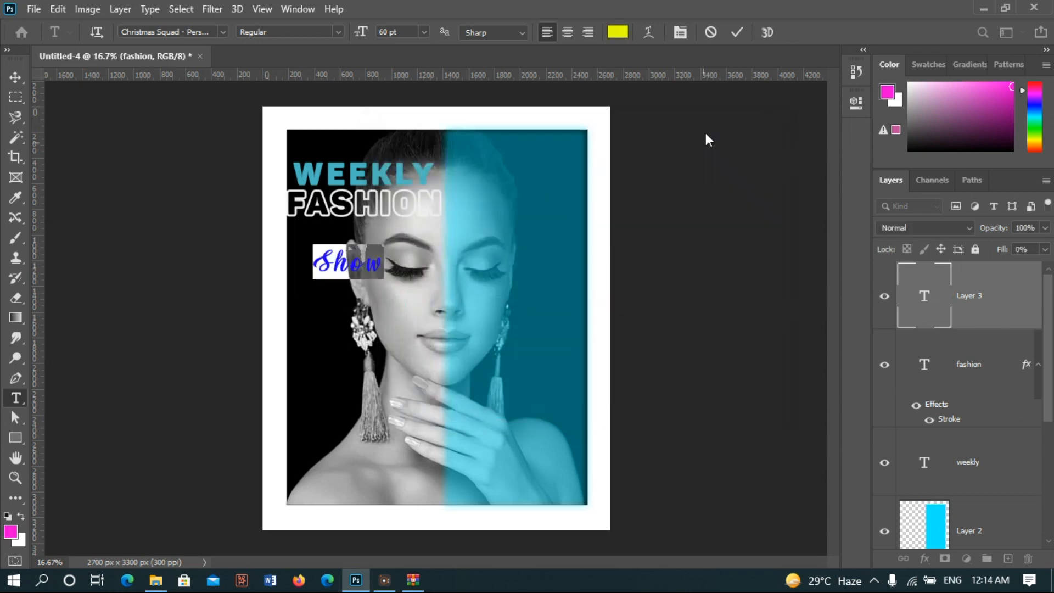
{"action": "left_click", "coordinate": [738, 32]}
{"action": "key", "text": "v"}
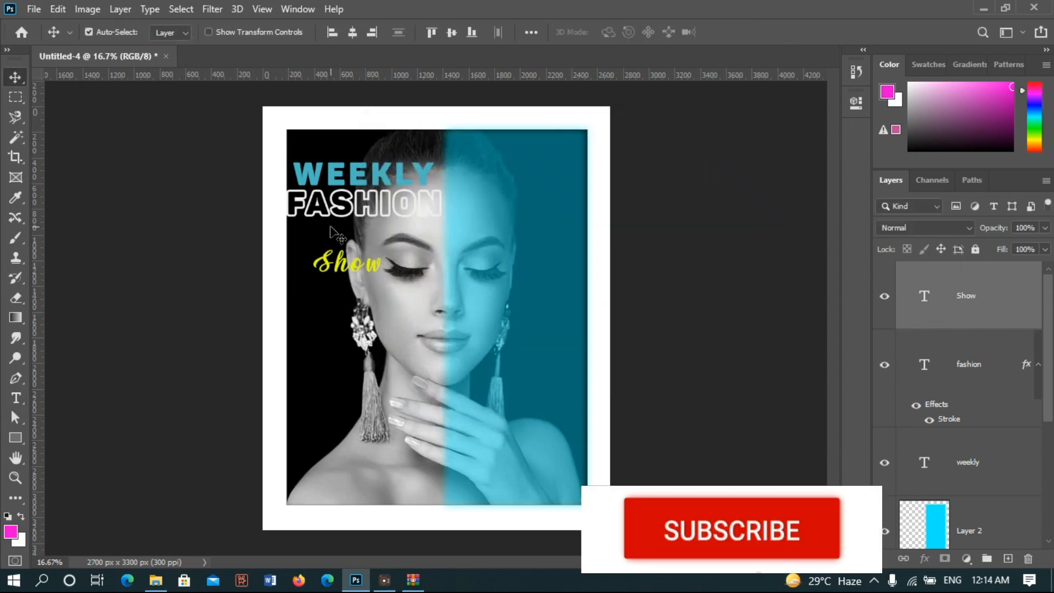
{"action": "left_click_drag", "start_coordinate": [338, 261], "coordinate": [323, 214]}
{"action": "key", "text": "ctrl+z"}
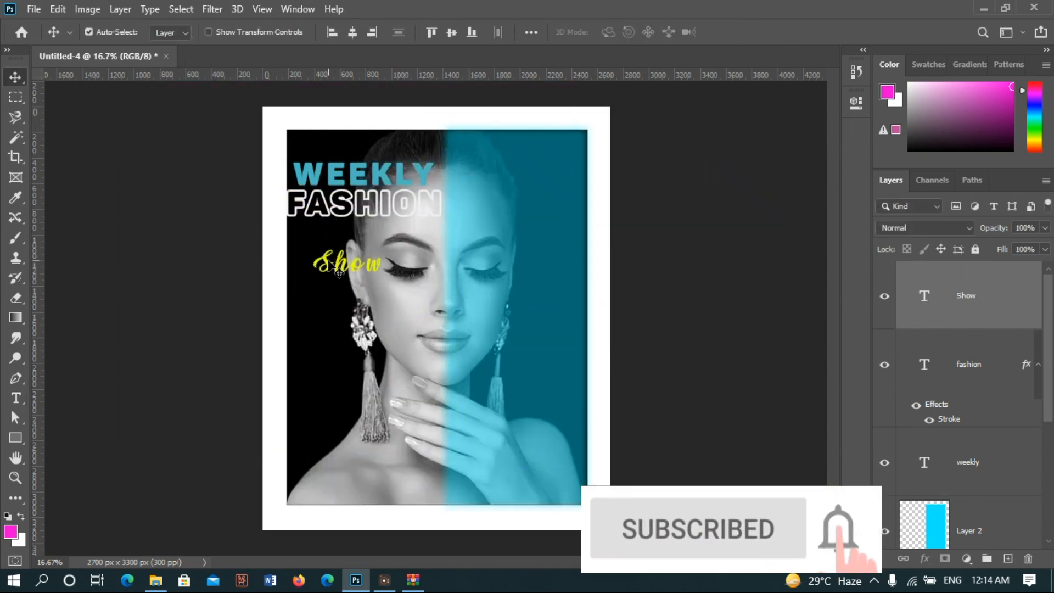
{"action": "left_click_drag", "start_coordinate": [324, 257], "coordinate": [309, 233]}
{"action": "key", "text": "ctrl+z"}
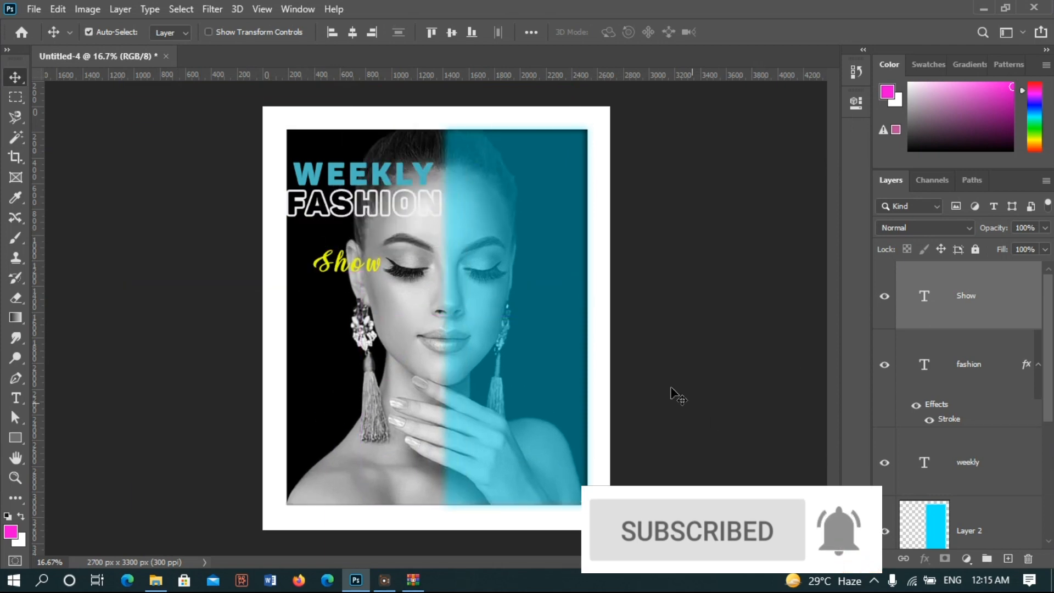
- Fully lock the masked portrait layer, Layer 1, against changes
{"action": "scroll", "coordinate": [966, 385], "scroll_direction": "down", "scroll_amount": 4}
{"action": "left_click", "coordinate": [924, 378]}
{"action": "left_click", "coordinate": [976, 250]}
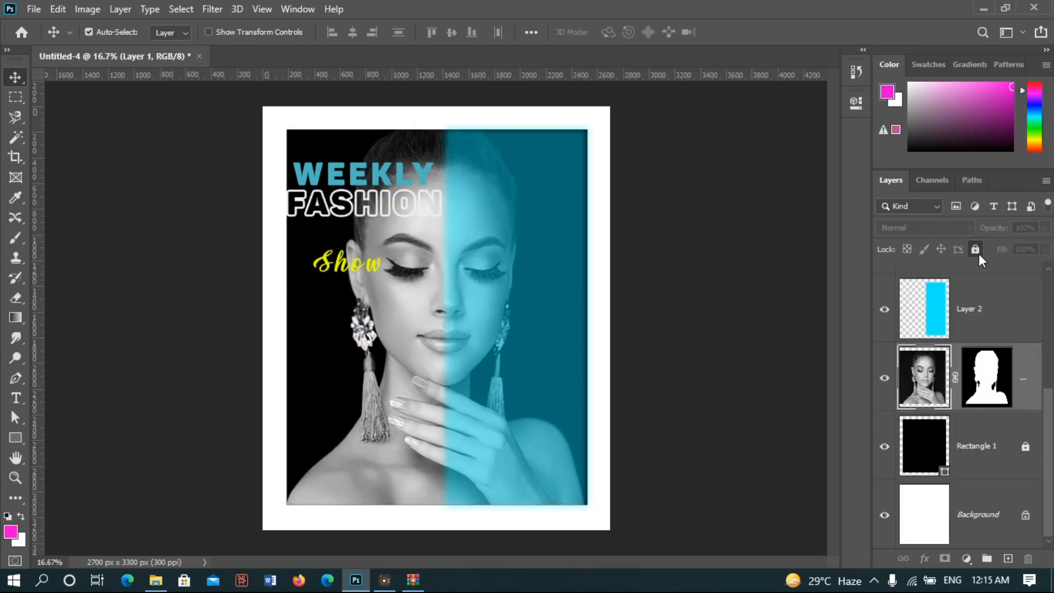
- Move the yellow "Show" text up so it overlaps the lower edge of "FASHION"
{"action": "left_click_drag", "start_coordinate": [1049, 399], "coordinate": [1018, 238]}
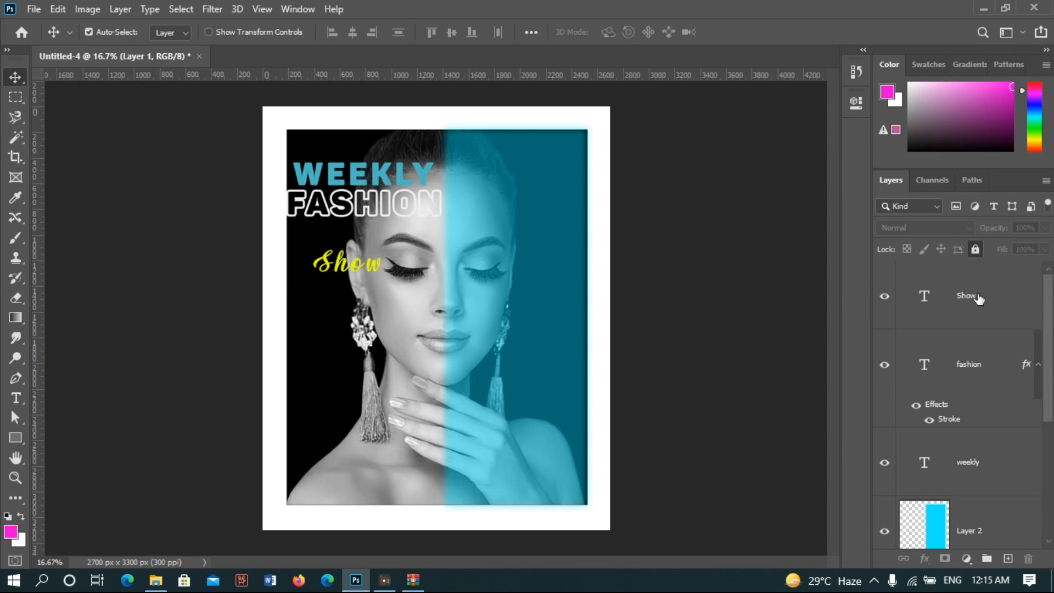
{"action": "left_click", "coordinate": [975, 295]}
{"action": "left_click_drag", "start_coordinate": [379, 269], "coordinate": [362, 228]}
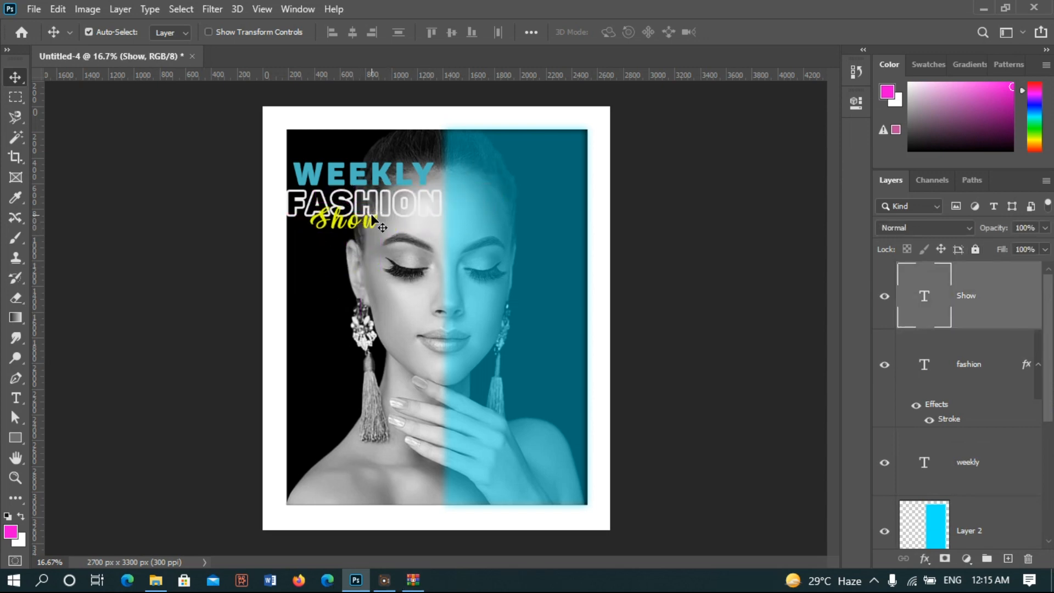
- Draw an unfilled rectangle about 918 × 270 px below the title text, with a white stroke about 18.33 px wide
{"action": "left_click", "coordinate": [16, 438]}
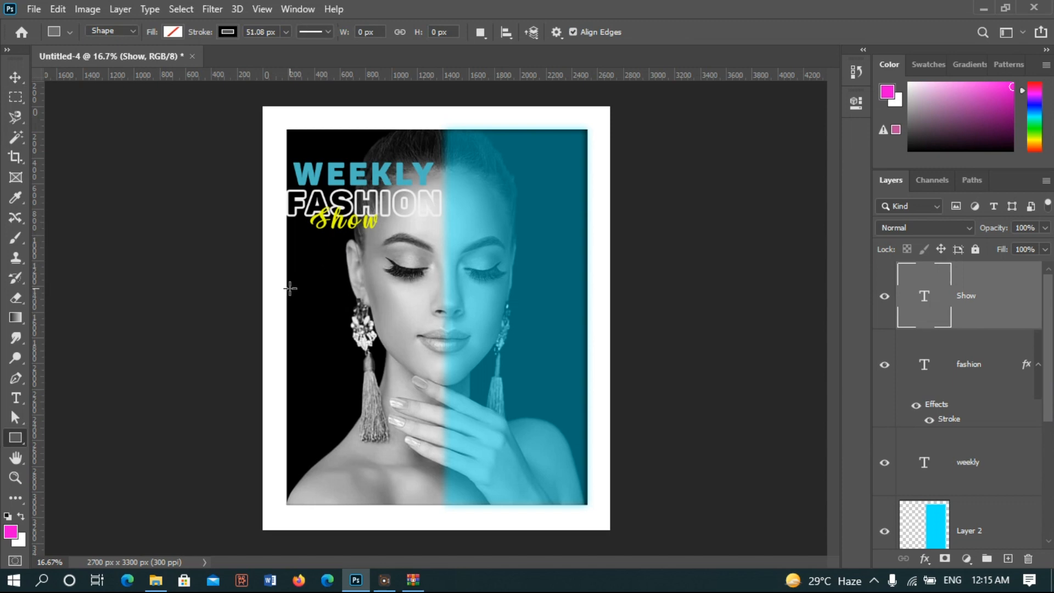
{"action": "left_click_drag", "start_coordinate": [290, 288], "coordinate": [407, 323]}
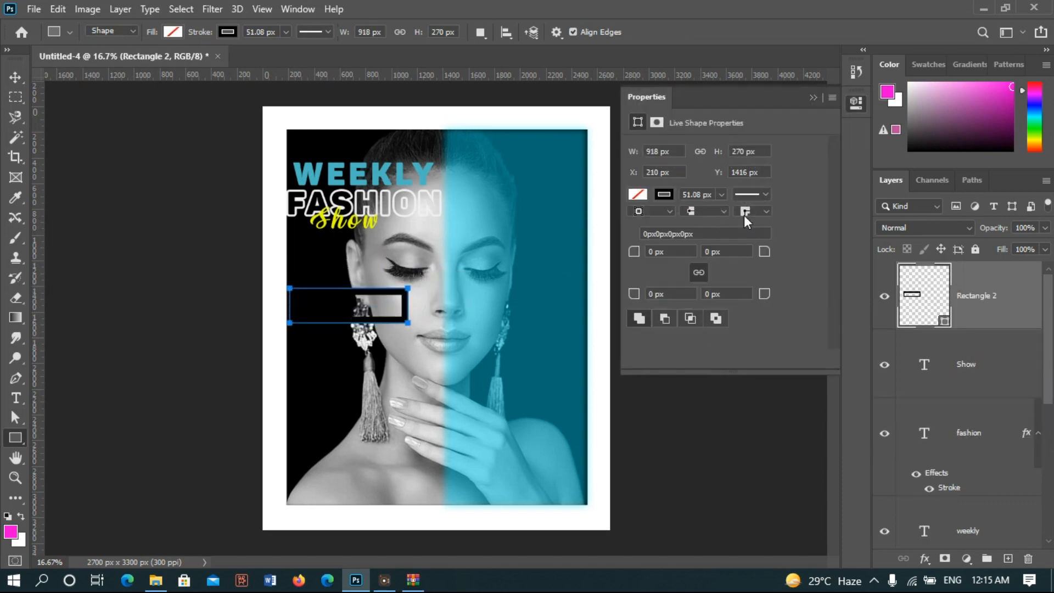
{"action": "left_click", "coordinate": [664, 195]}
{"action": "left_click", "coordinate": [709, 277]}
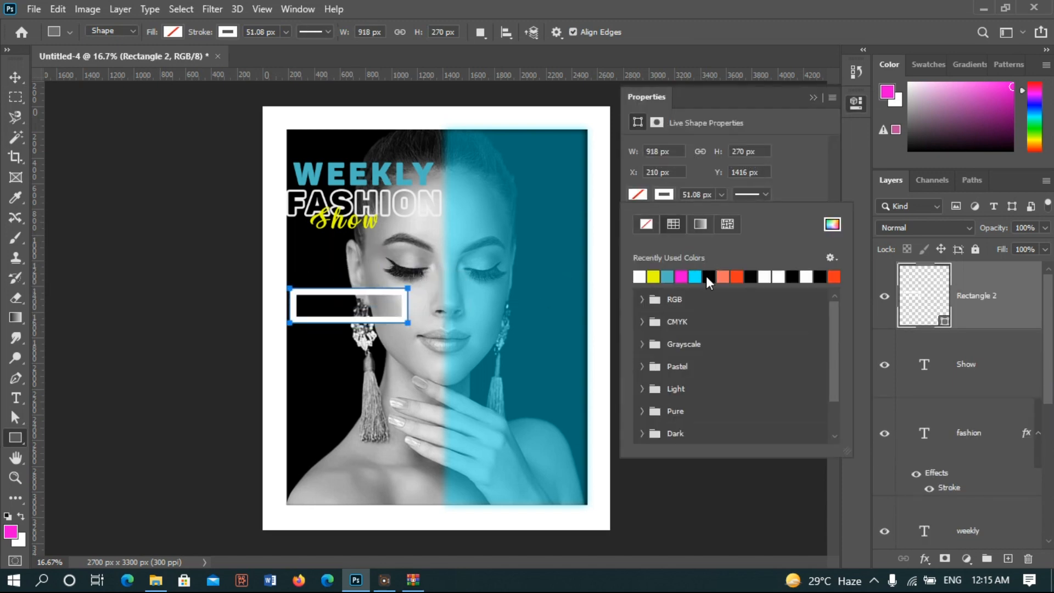
{"action": "left_click", "coordinate": [753, 197]}
{"action": "left_click", "coordinate": [722, 194]}
{"action": "left_click_drag", "start_coordinate": [710, 219], "coordinate": [713, 214]}
{"action": "left_click", "coordinate": [810, 93]}
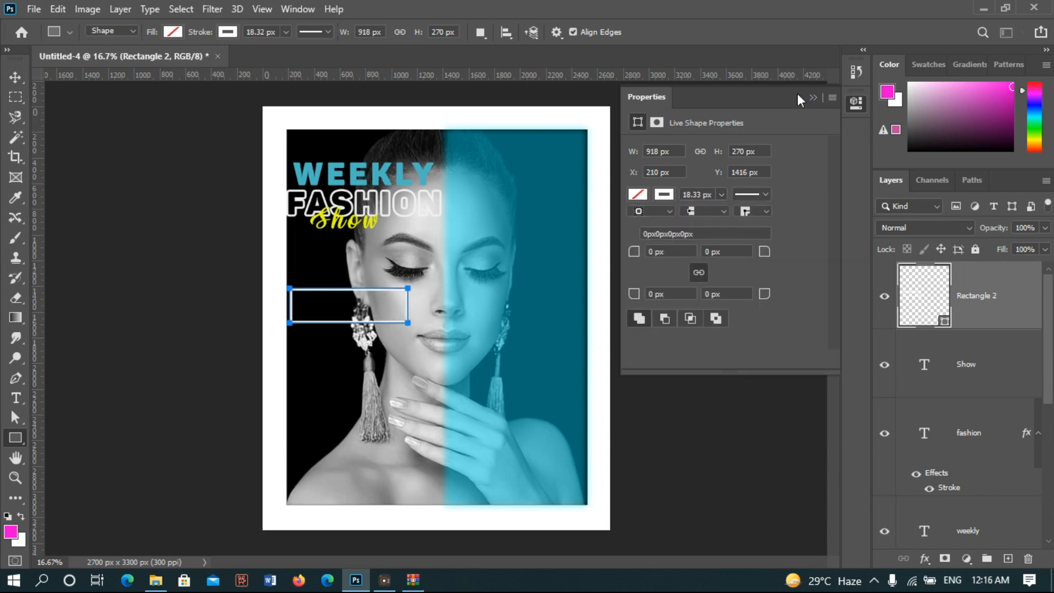
{"action": "left_click", "coordinate": [814, 97]}
- Add the text "modern and simple" in the yellow script style over the portrait, below the white rectangle
{"action": "key", "text": "t"}
{"action": "left_click", "coordinate": [339, 383]}
{"action": "type", "text": "modern and s"}
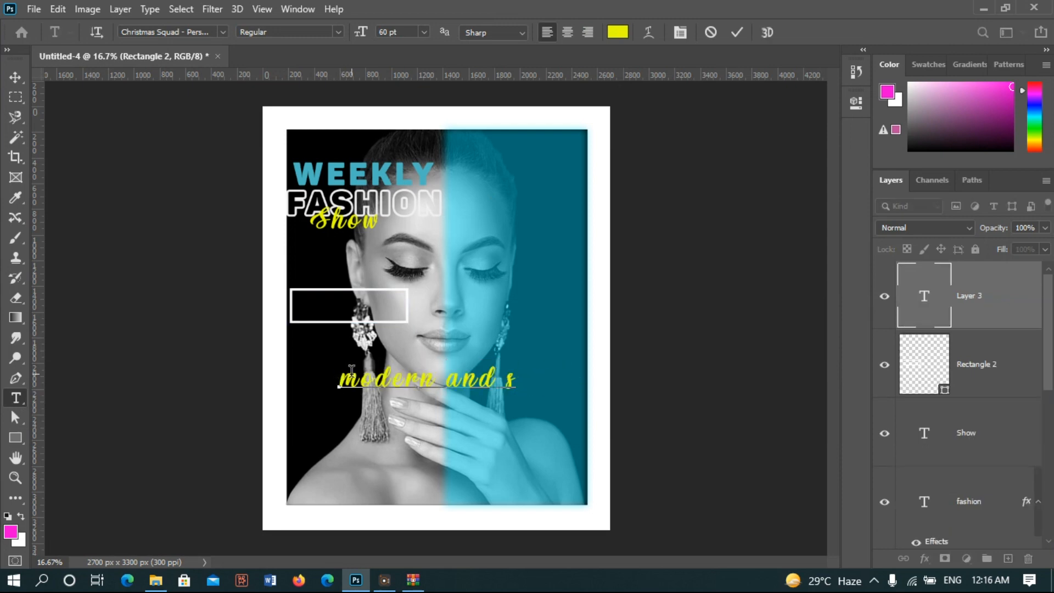
{"action": "type", "text": "imple"}
- Set "modern and simple" to 24 pt and position it inside the white rectangle
{"action": "key", "text": "ctrl+a"}
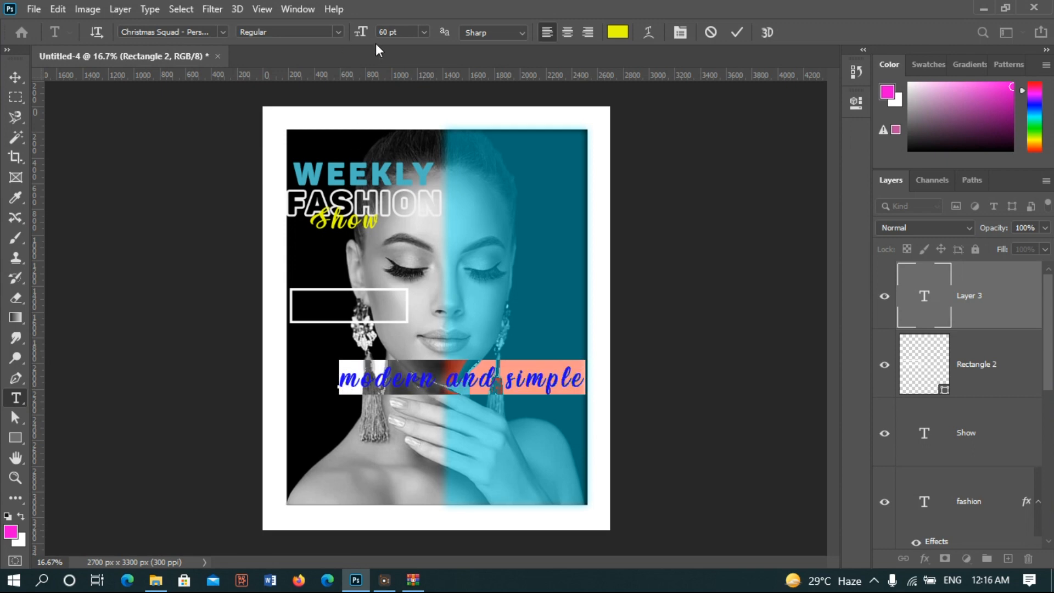
{"action": "left_click", "coordinate": [425, 32]}
{"action": "left_click", "coordinate": [404, 184]}
{"action": "left_click_drag", "start_coordinate": [408, 416], "coordinate": [351, 341]}
{"action": "left_click", "coordinate": [424, 32]}
{"action": "left_click", "coordinate": [403, 169]}
{"action": "left_click_drag", "start_coordinate": [366, 375], "coordinate": [376, 378]}
{"action": "left_click", "coordinate": [736, 32]}
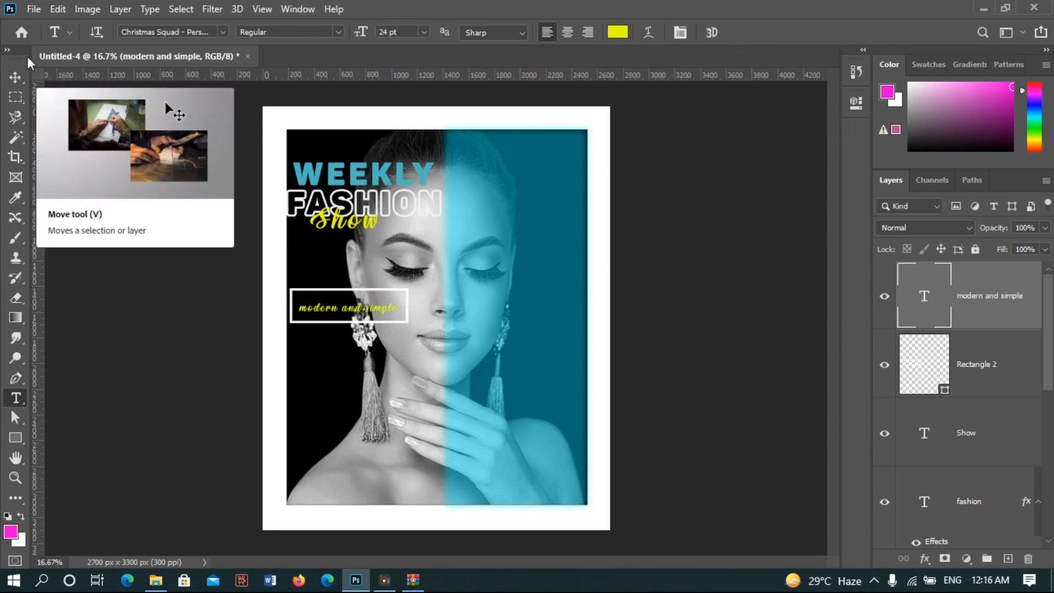
- Move "WEEKLY", "FASHION" and "Show" down together to just above the rectangle, and shift "WEEKLY" slightly up and left of its place
{"action": "left_click", "coordinate": [15, 77]}
{"action": "left_click", "coordinate": [406, 178]}
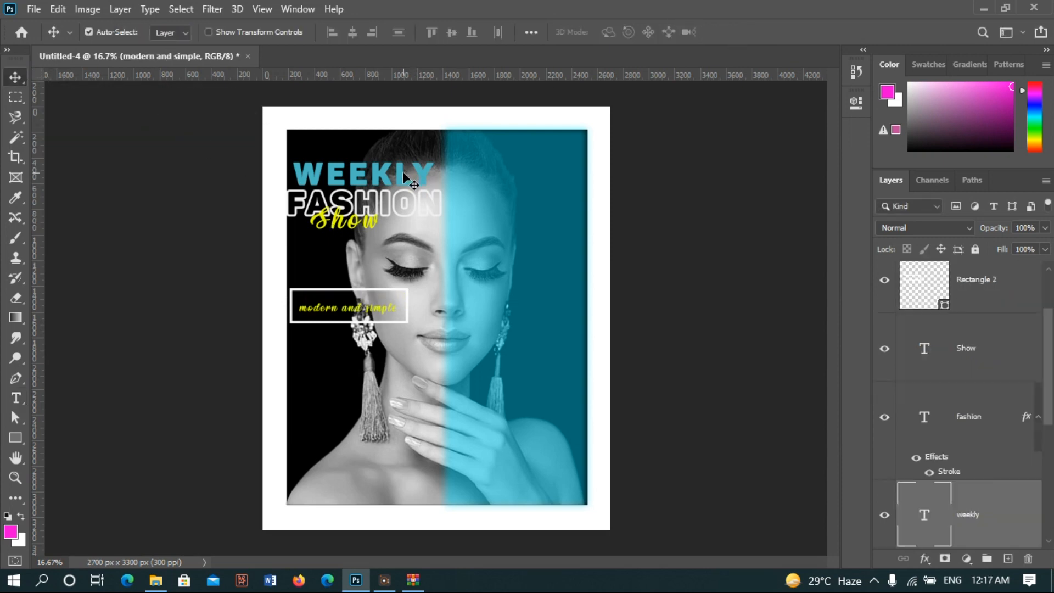
{"action": "left_click", "coordinate": [995, 428], "text": "ctrl"}
{"action": "left_click", "coordinate": [984, 372], "text": "ctrl"}
{"action": "key", "text": "shift+Down"}
{"action": "key", "text": "shift+Down"}
{"action": "key", "text": "shift+Down"}
{"action": "key", "text": "shift+Down"}
{"action": "key", "text": "shift+Down"}
{"action": "key", "text": "shift+Down"}
{"action": "key", "text": "shift+Down"}
{"action": "key", "text": "shift+Down"}
{"action": "key", "text": "shift+Down"}
{"action": "key", "text": "shift+Down"}
{"action": "key", "text": "shift+Down"}
{"action": "key", "text": "shift+Down"}
{"action": "key", "text": "shift+Down"}
{"action": "key", "text": "shift+Down"}
{"action": "key", "text": "shift+Down"}
{"action": "key", "text": "shift+Down"}
{"action": "key", "text": "shift+Down"}
{"action": "key", "text": "shift+Down"}
{"action": "key", "text": "shift+Down"}
{"action": "key", "text": "shift+Down"}
{"action": "key", "text": "shift+Down"}
{"action": "key", "text": "shift+Down"}
{"action": "key", "text": "shift+Down"}
{"action": "key", "text": "shift+Down"}
{"action": "key", "text": "shift+Down"}
{"action": "key", "text": "shift+Down"}
{"action": "key", "text": "shift+Down"}
{"action": "key", "text": "shift+Down"}
{"action": "key", "text": "shift+Down"}
{"action": "key", "text": "shift+Down"}
{"action": "key", "text": "shift+Down"}
{"action": "key", "text": "shift+Down"}
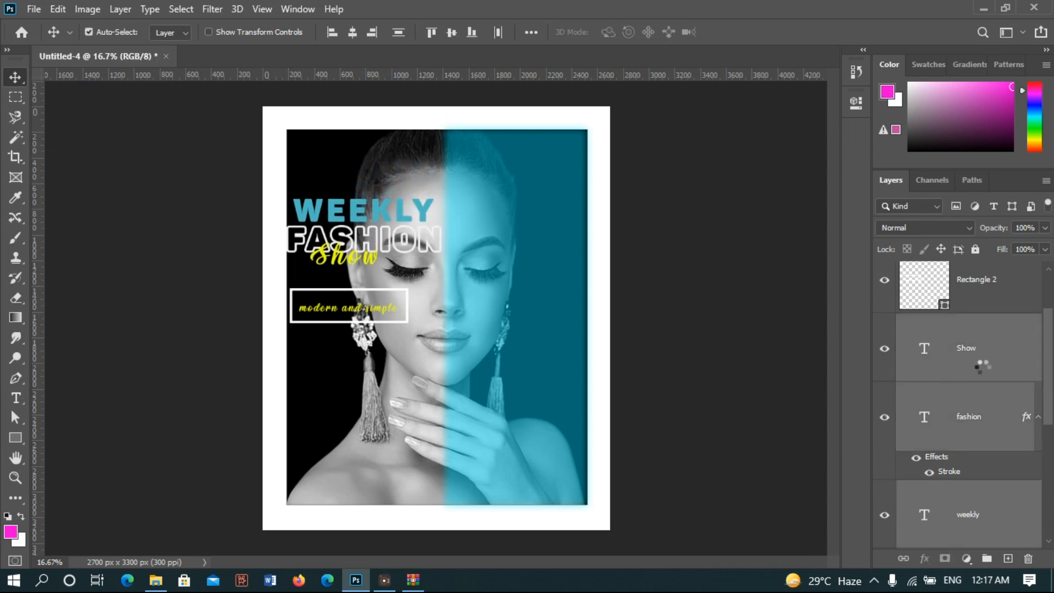
{"action": "left_click", "coordinate": [968, 520]}
{"action": "left_click_drag", "start_coordinate": [397, 219], "coordinate": [394, 208]}
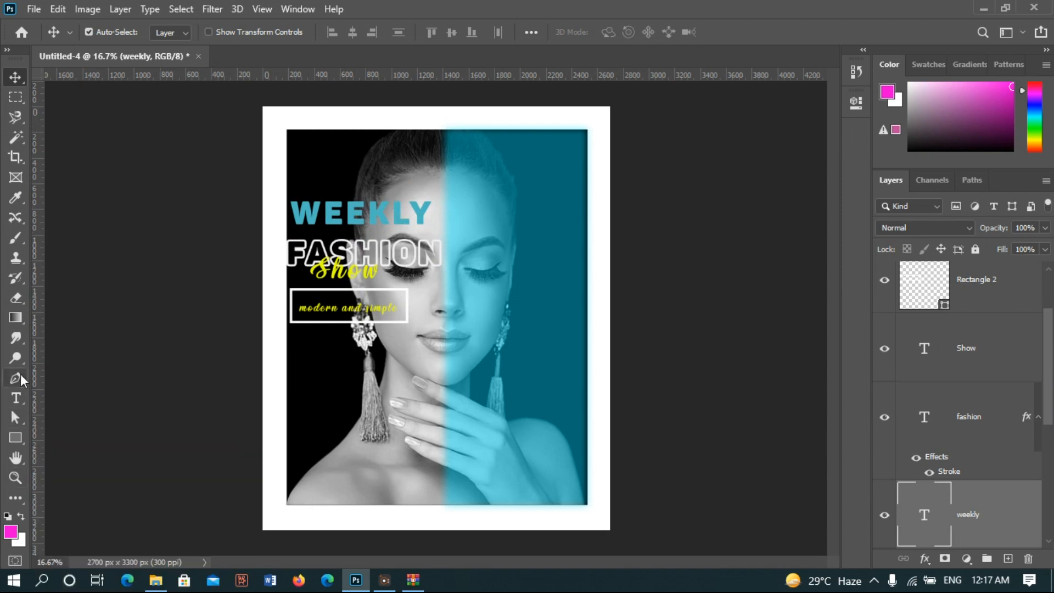
- Thin the white outline of the rectangle around "modern and simple" to about 4.68 px
{"action": "left_click", "coordinate": [16, 438]}
{"action": "left_click", "coordinate": [1018, 286]}
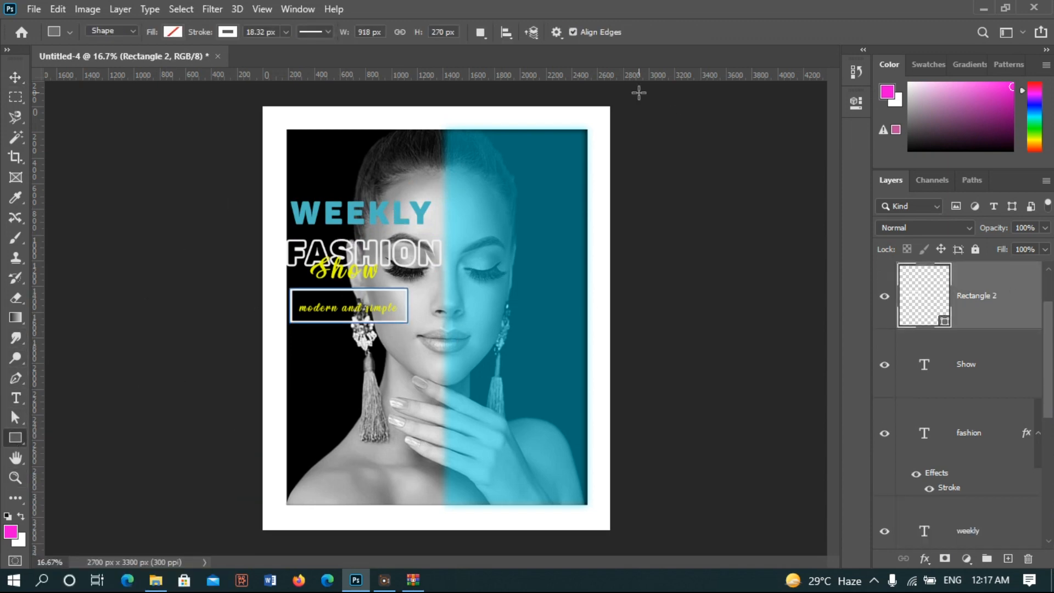
{"action": "left_click", "coordinate": [286, 33]}
{"action": "left_click_drag", "start_coordinate": [285, 50], "coordinate": [278, 51]}
{"action": "left_click", "coordinate": [15, 77]}
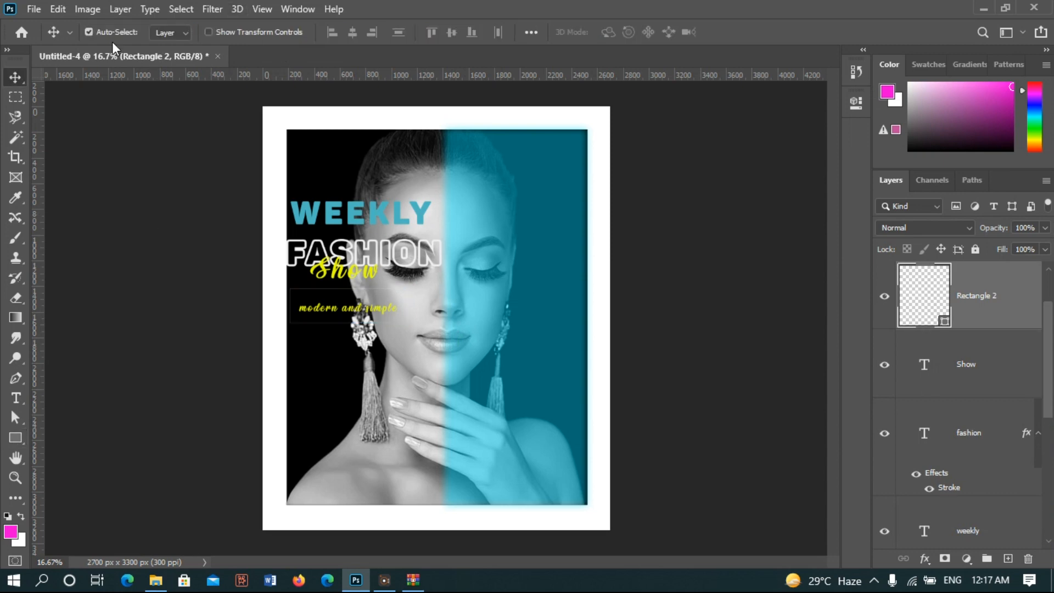
{"action": "left_click", "coordinate": [15, 437]}
{"action": "left_click", "coordinate": [286, 32]}
{"action": "left_click_drag", "start_coordinate": [286, 48], "coordinate": [289, 49]}
{"action": "left_click", "coordinate": [16, 78]}
{"action": "left_click", "coordinate": [15, 96]}
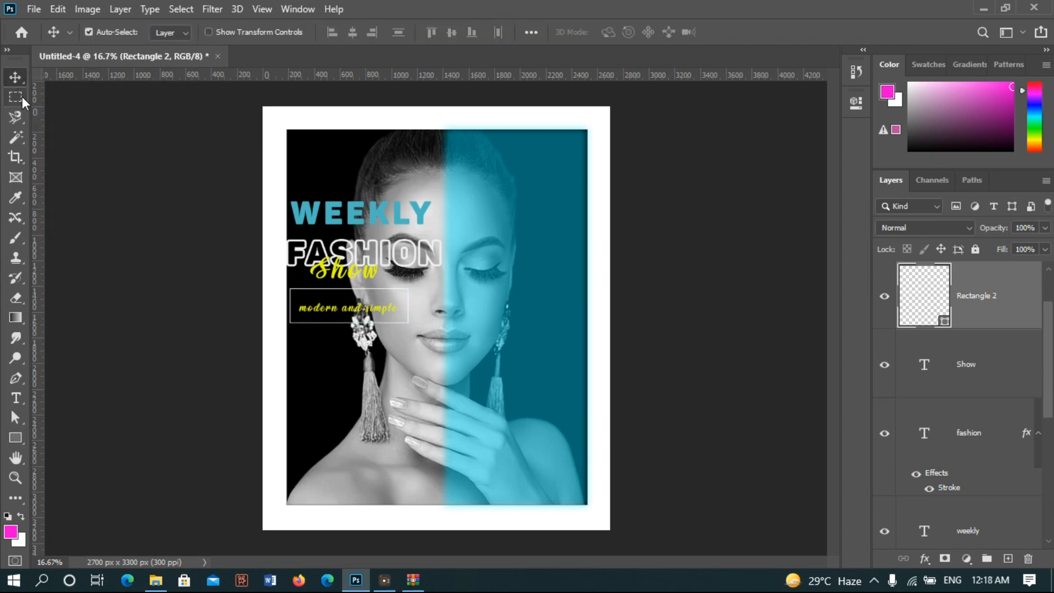
- Draw a rectangle about 1038 × 426 px over the portrait's lower-left area and fill it with bright cyan
{"action": "left_click", "coordinate": [17, 439]}
{"action": "left_click_drag", "start_coordinate": [304, 441], "coordinate": [437, 496]}
{"action": "left_click", "coordinate": [638, 193]}
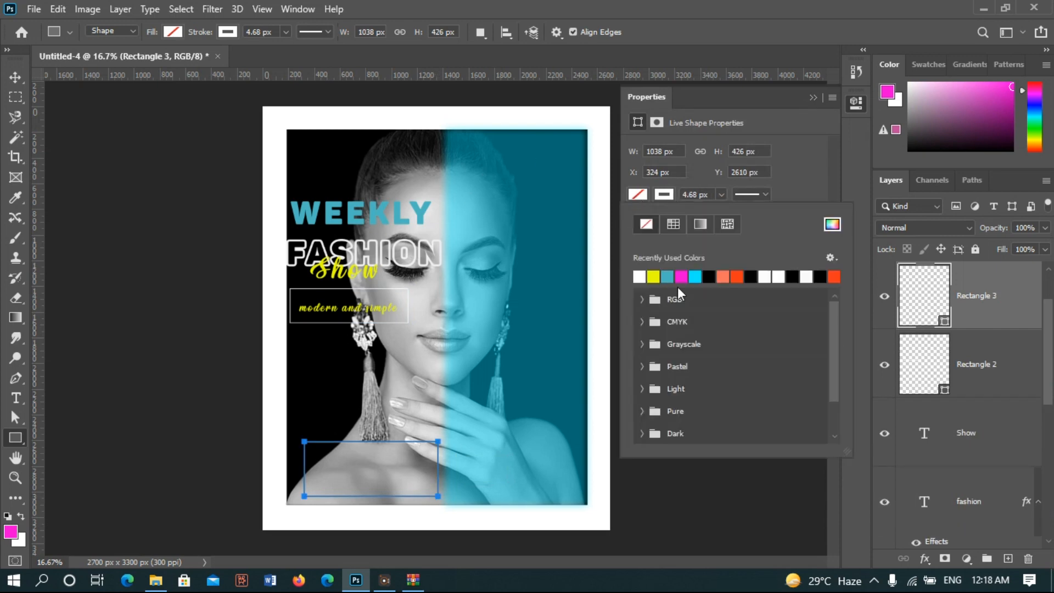
{"action": "left_click", "coordinate": [639, 276]}
{"action": "left_click", "coordinate": [813, 97]}
- Lower the cyan rectangle's opacity to 64% and duplicate it alongside, over the portrait's lower-right area
{"action": "left_click", "coordinate": [1045, 227]}
{"action": "left_click_drag", "start_coordinate": [1045, 245], "coordinate": [1020, 246]}
{"action": "key", "text": "v"}
{"action": "left_click_drag", "start_coordinate": [353, 459], "coordinate": [493, 459], "text": "alt"}
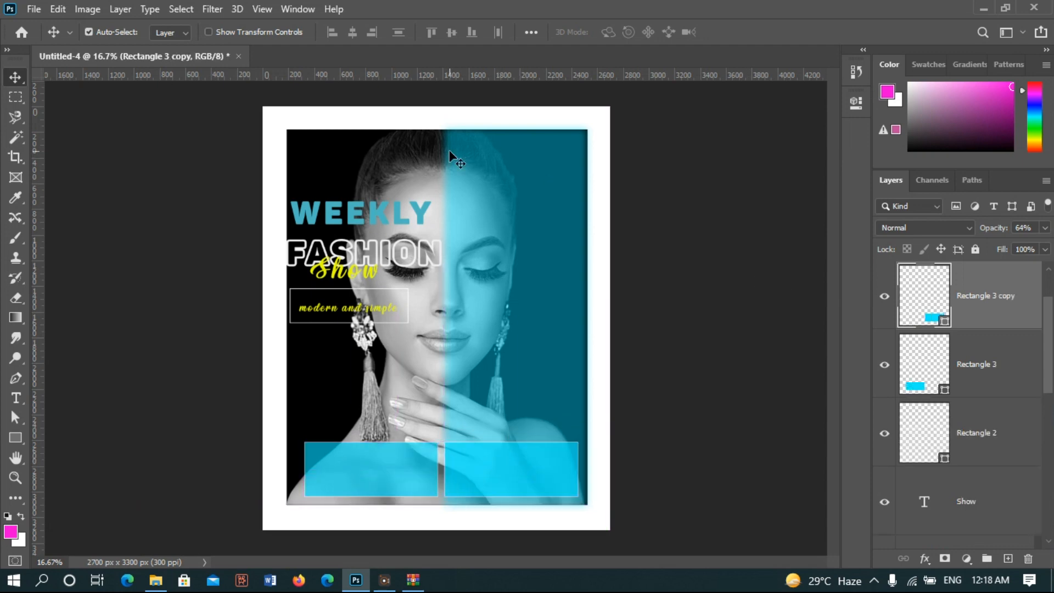
- Fill the duplicated rectangle with black and set the opacity of both lower rectangles to 100%
{"action": "key", "text": "u"}
{"action": "left_click", "coordinate": [178, 32]}
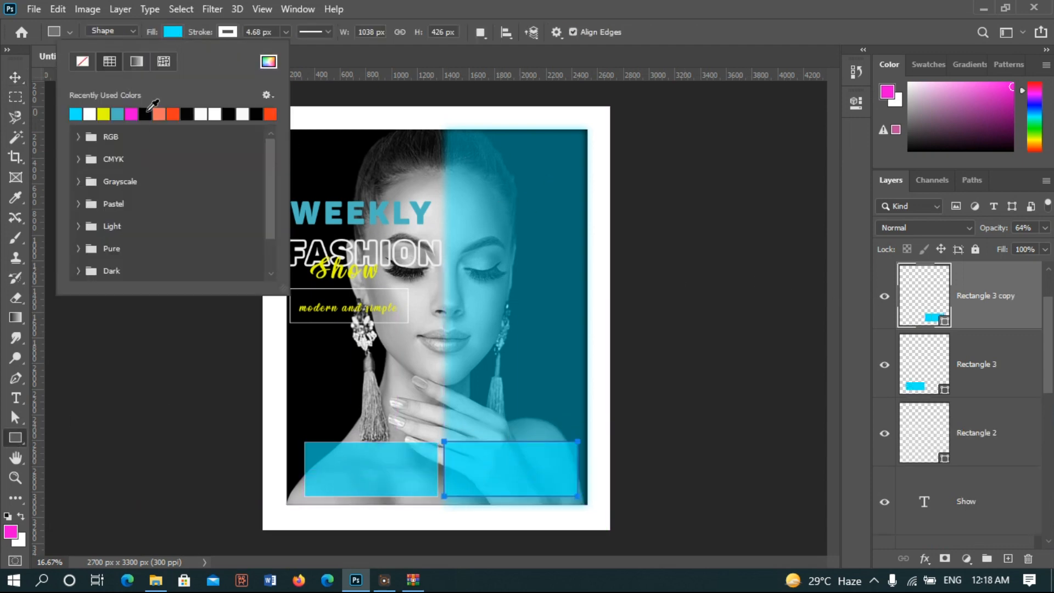
{"action": "left_click", "coordinate": [153, 105]}
{"action": "left_click", "coordinate": [1045, 228]}
{"action": "left_click_drag", "start_coordinate": [1032, 248], "coordinate": [1052, 248]}
{"action": "left_click", "coordinate": [1005, 371]}
{"action": "left_click", "coordinate": [1045, 228]}
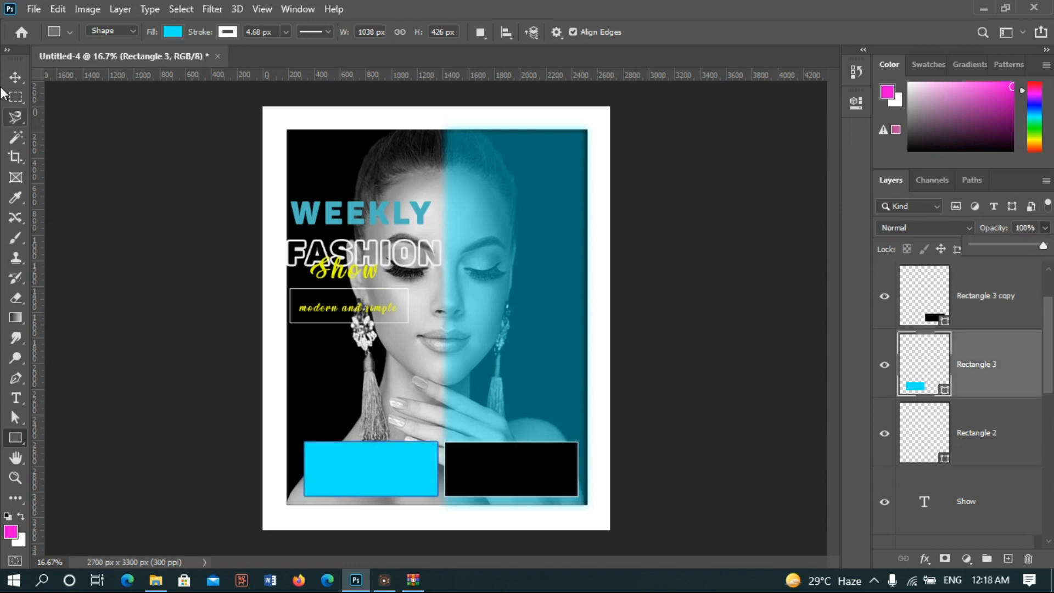
- Move the cyan rectangle to the portrait's left edge and widen it until it meets the black rectangle
{"action": "key", "text": "v"}
{"action": "left_click_drag", "start_coordinate": [322, 473], "coordinate": [305, 477]}
{"action": "key", "text": "ctrl+t"}
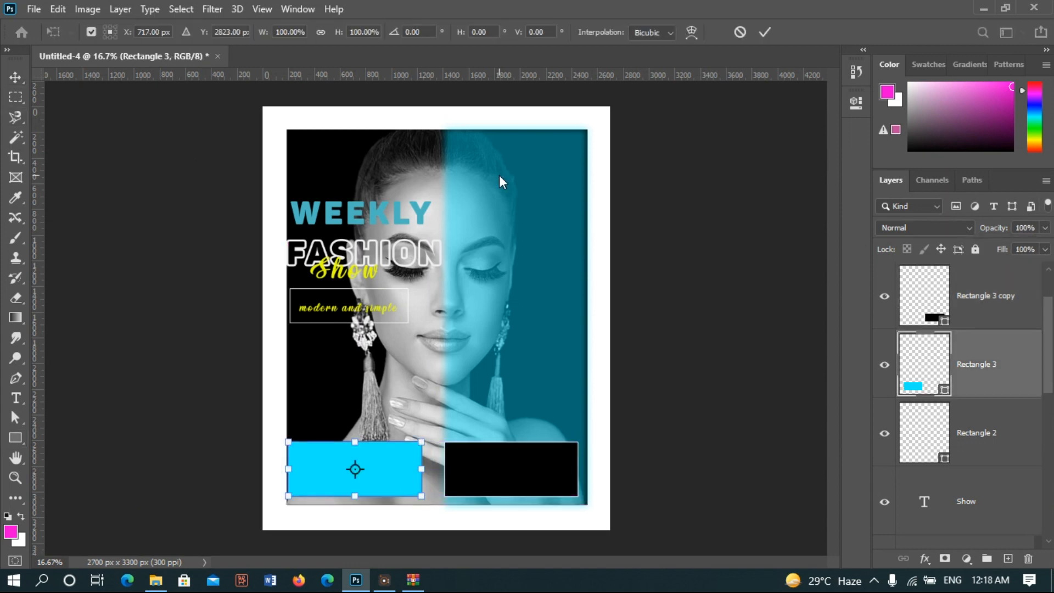
{"action": "left_click_drag", "start_coordinate": [426, 469], "coordinate": [448, 469]}
{"action": "key", "text": "Return"}
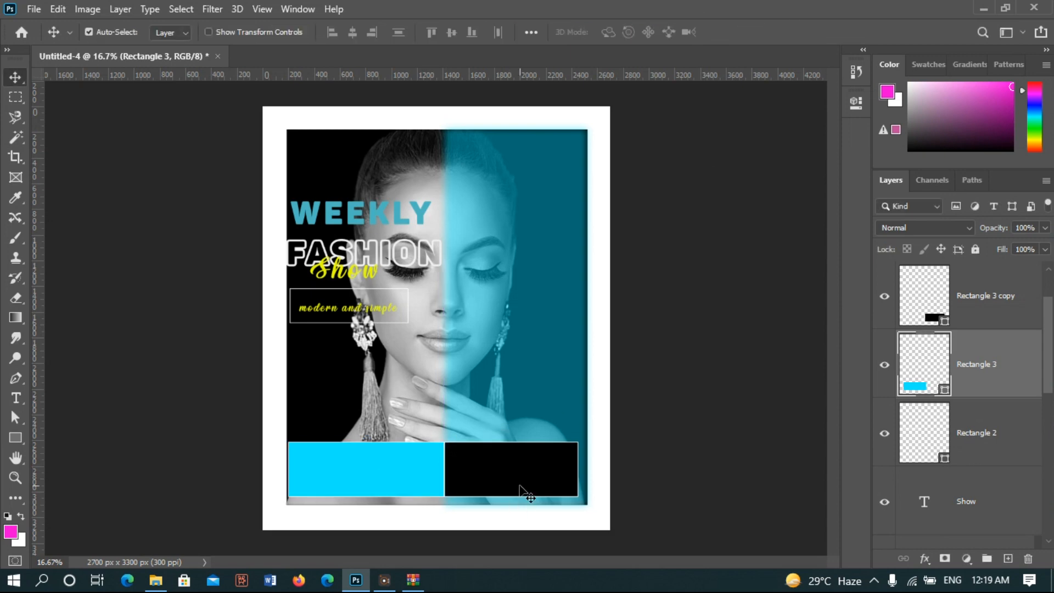
- Widen the black rectangle to the portrait's right edge and extend its other side slightly over the cyan rectangle
{"action": "left_click", "coordinate": [522, 489]}
{"action": "key", "text": "ctrl+t"}
{"action": "left_click_drag", "start_coordinate": [580, 478], "coordinate": [588, 477]}
{"action": "left_click_drag", "start_coordinate": [445, 471], "coordinate": [434, 471]}
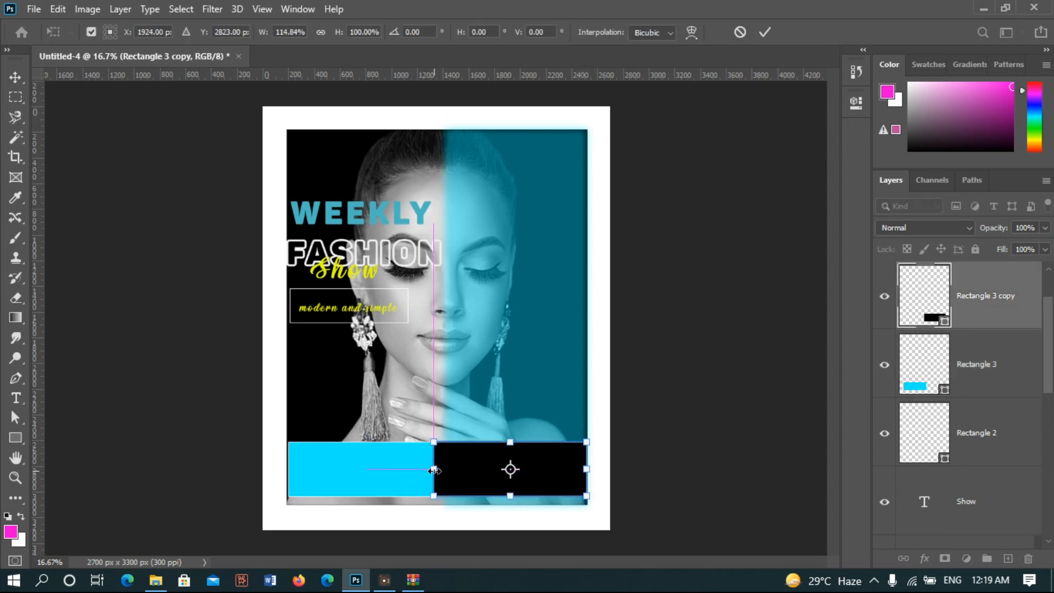
{"action": "left_click", "coordinate": [767, 32]}
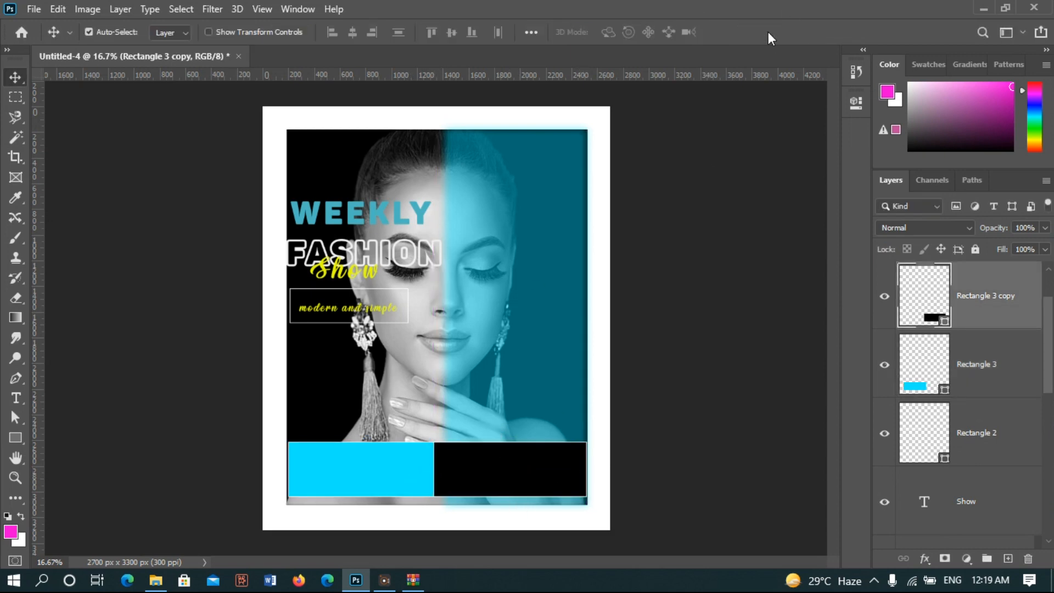
- Paste the Pakistani fashion industry paragraph above the cyan rectangle, set in the Christmas Squad font at 14 pt
{"action": "left_click", "coordinate": [14, 399]}
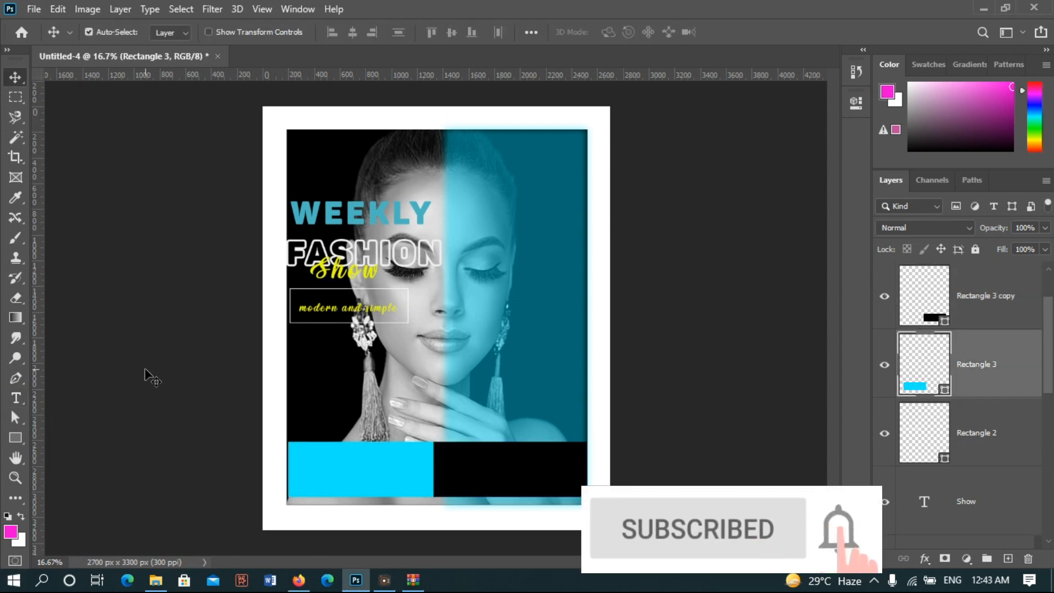
{"action": "left_click", "coordinate": [15, 399]}
{"action": "left_click", "coordinate": [324, 373]}
{"action": "key", "text": "ctrl+v"}
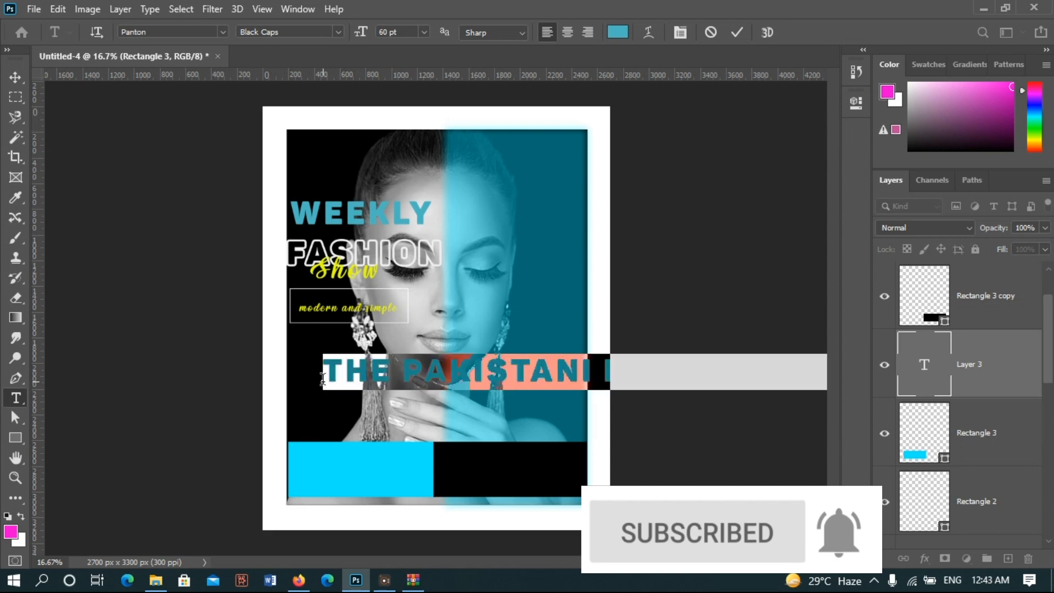
{"action": "left_click", "coordinate": [223, 31]}
{"action": "left_click", "coordinate": [235, 75]}
{"action": "left_click", "coordinate": [424, 32]}
{"action": "left_click", "coordinate": [409, 130]}
- Break the pasted paragraph into separate lines that end near the portrait's right edge
{"action": "left_click", "coordinate": [578, 377]}
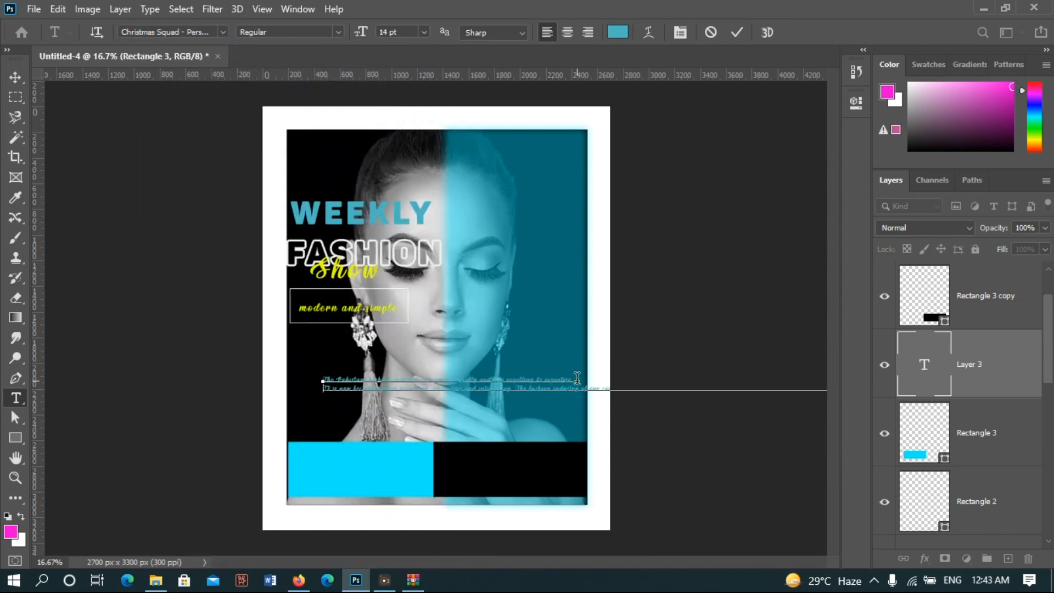
{"action": "left_click", "coordinate": [579, 388]}
{"action": "key", "text": "Return"}
{"action": "left_click", "coordinate": [579, 397]}
{"action": "key", "text": "Return"}
{"action": "left_click", "coordinate": [576, 406]}
{"action": "key", "text": "Return"}
{"action": "left_click", "coordinate": [569, 414]}
{"action": "key", "text": "Return"}
- Recolor the whole paragraph near-black (#030303)
{"action": "key", "text": "ctrl+a"}
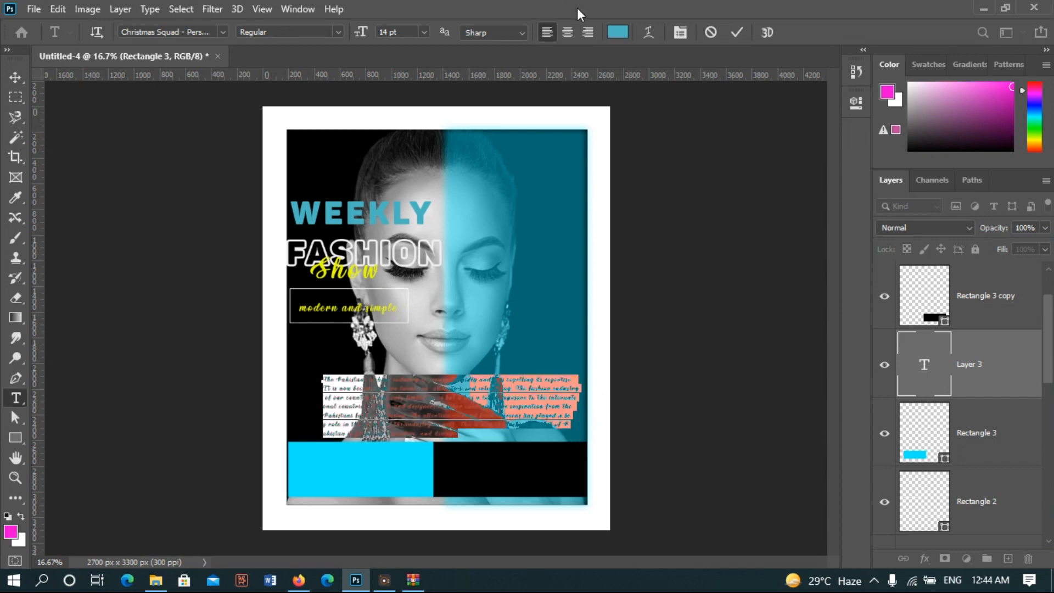
{"action": "left_click", "coordinate": [617, 32]}
{"action": "left_click", "coordinate": [383, 357]}
{"action": "left_click", "coordinate": [763, 156]}
{"action": "left_click", "coordinate": [738, 33]}
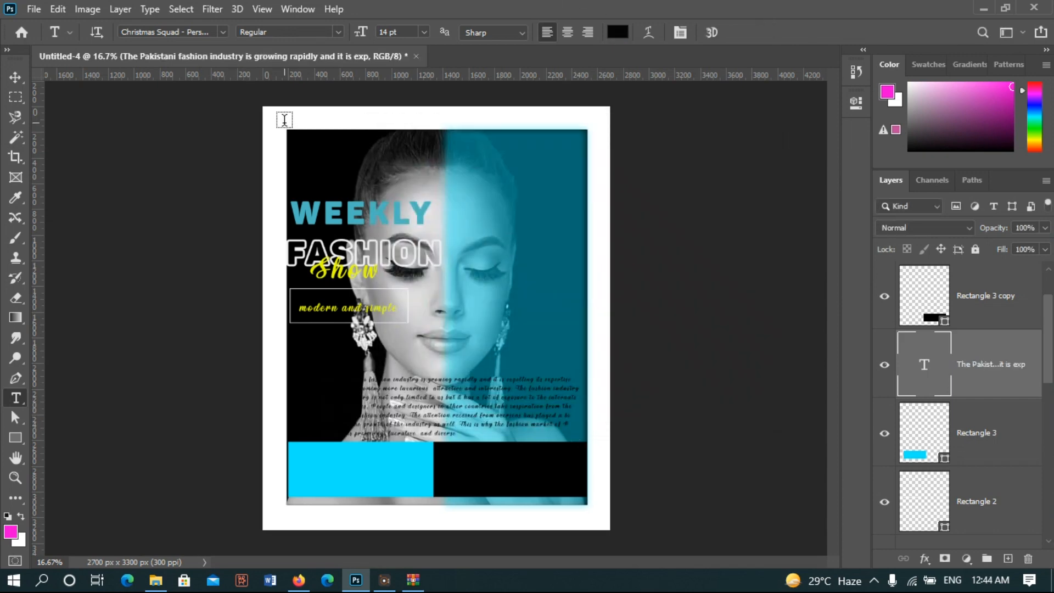
- Move the black paragraph onto the cyan rectangle and delete its last lines after "Pakistani fashion industry"
{"action": "left_click", "coordinate": [15, 77]}
{"action": "left_click_drag", "start_coordinate": [374, 411], "coordinate": [342, 479]}
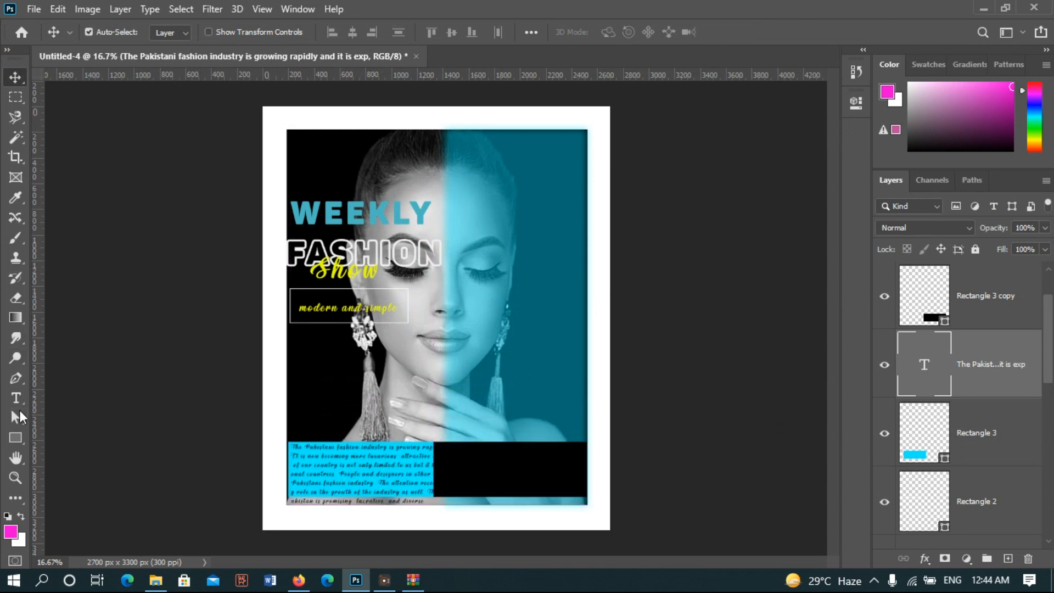
{"action": "left_click", "coordinate": [16, 398]}
{"action": "left_click_drag", "start_coordinate": [426, 499], "coordinate": [389, 482]}
{"action": "key", "text": "BackSpace"}
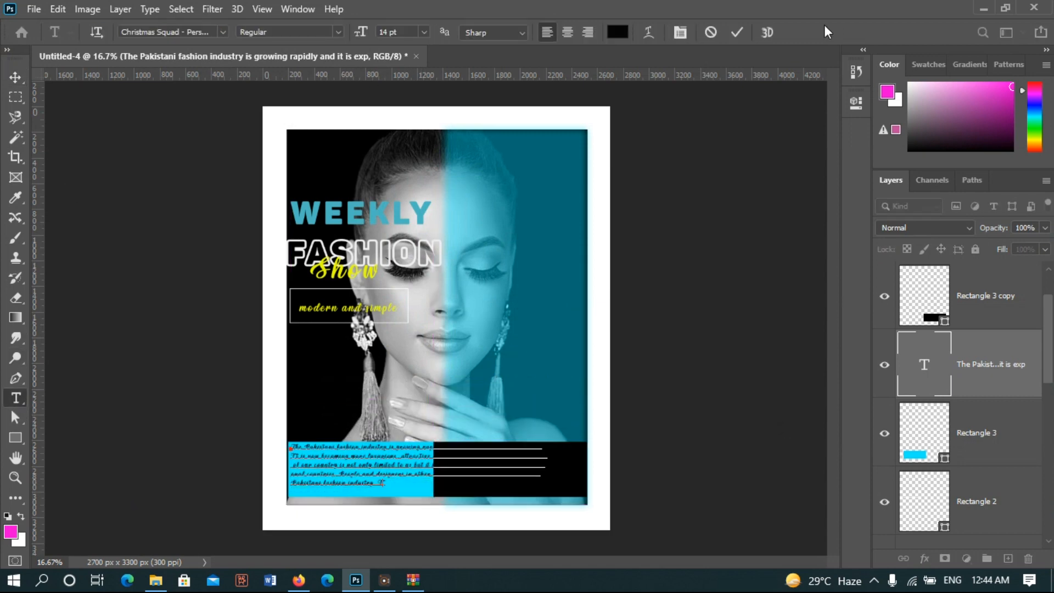
{"action": "left_click", "coordinate": [737, 32]}
{"action": "key", "text": "v"}
- Add a second copy of the paragraph over the portrait in the WEEKLY title's blue-green color
{"action": "left_click", "coordinate": [16, 400]}
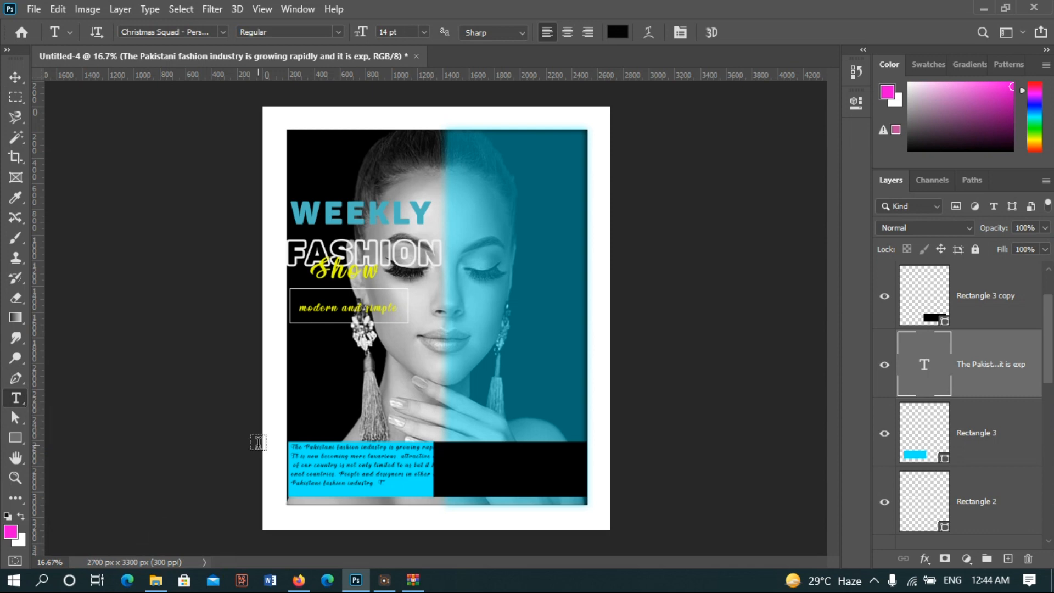
{"action": "left_click", "coordinate": [303, 380]}
{"action": "left_click", "coordinate": [618, 32]}
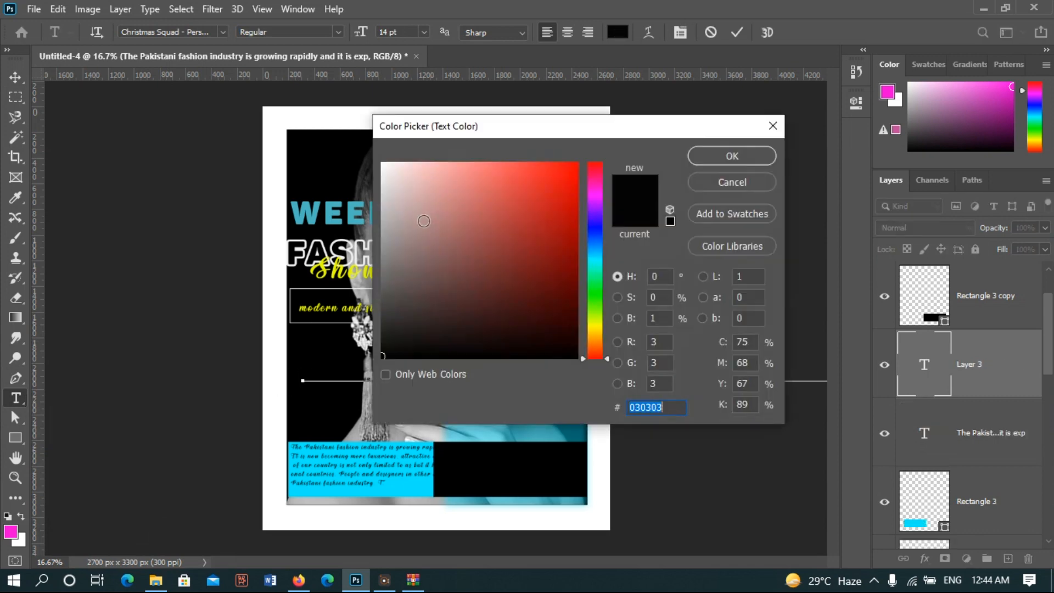
{"action": "left_click", "coordinate": [339, 204]}
{"action": "left_click", "coordinate": [733, 155]}
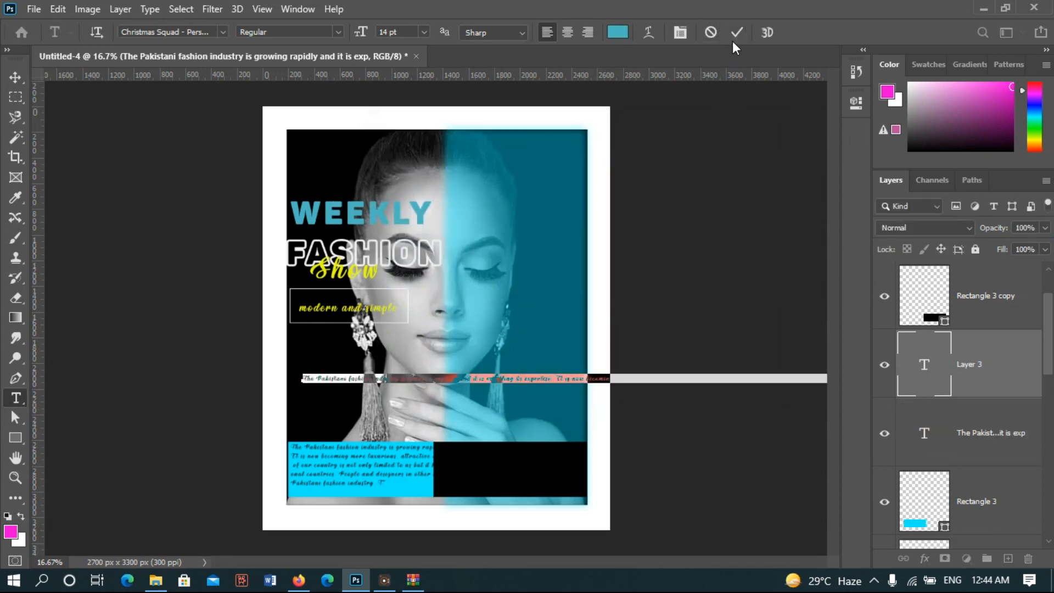
{"action": "left_click", "coordinate": [737, 33]}
{"action": "left_click", "coordinate": [557, 380]}
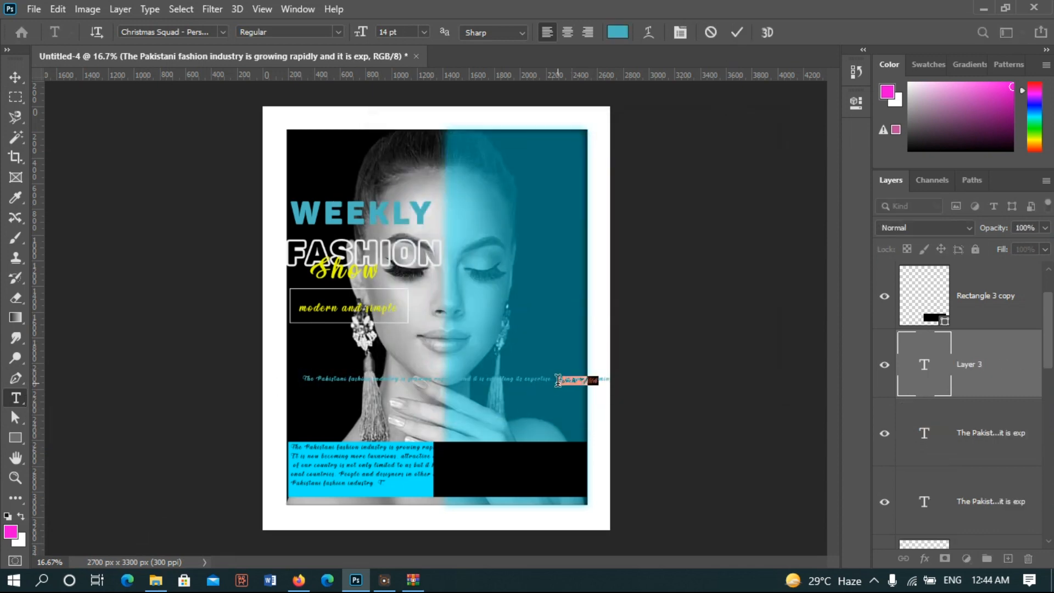
{"action": "left_click", "coordinate": [714, 33]}
- Break the second paragraph into short lines about as wide as the black rectangle
{"action": "left_click", "coordinate": [448, 376]}
{"action": "key", "text": "Return"}
{"action": "left_click", "coordinate": [451, 387]}
{"action": "key", "text": "Return"}
{"action": "left_click", "coordinate": [455, 396]}
{"action": "key", "text": "Return"}
{"action": "left_click", "coordinate": [458, 405]}
{"action": "key", "text": "Return"}
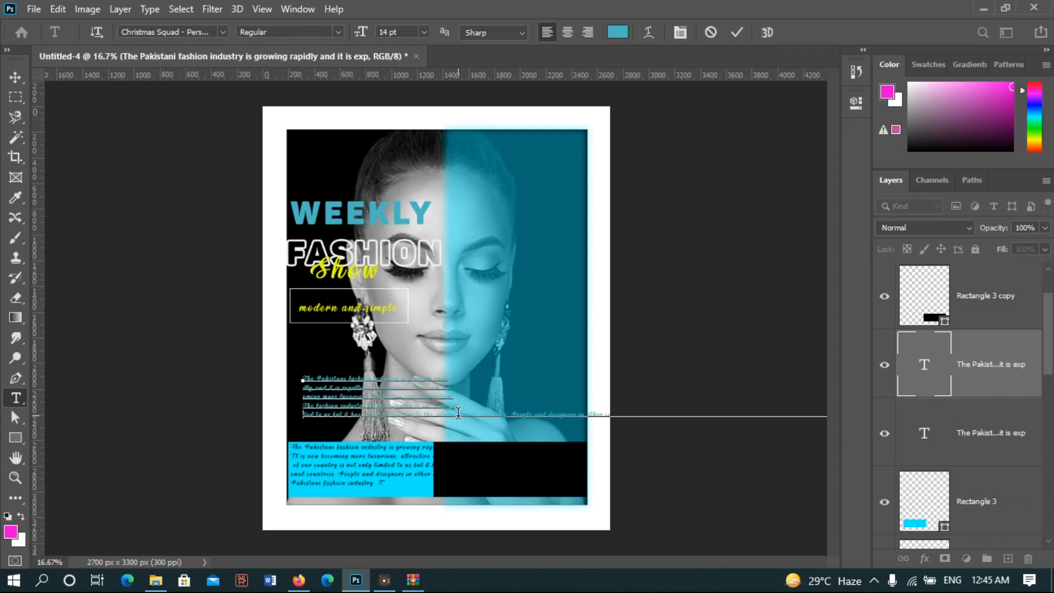
{"action": "left_click", "coordinate": [460, 414]}
{"action": "key", "text": "Return"}
{"action": "left_click", "coordinate": [460, 423]}
{"action": "key", "text": "Return"}
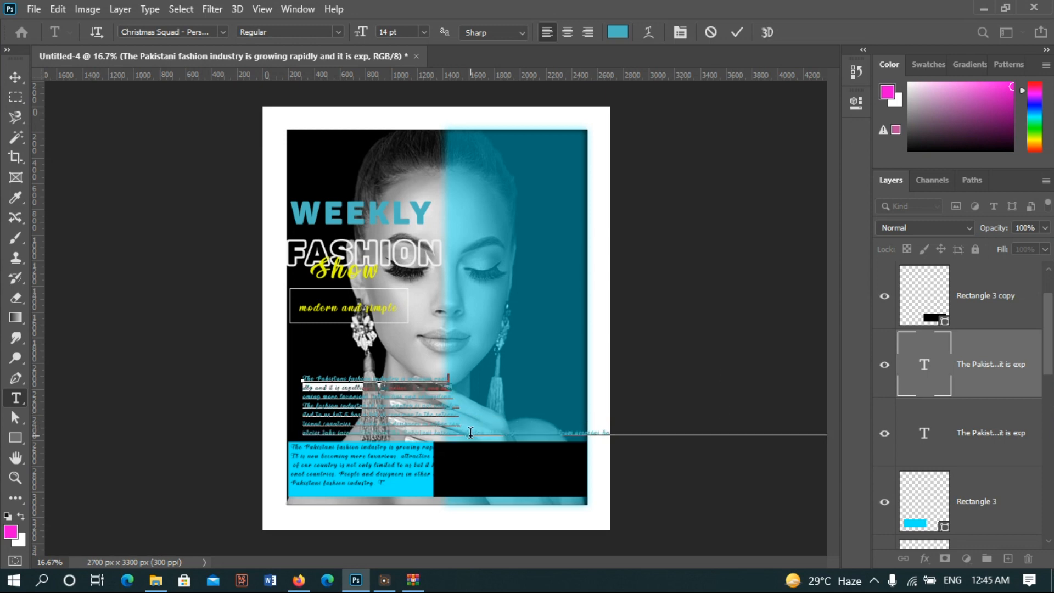
- Try to delete the text running off the page at the end of the second paragraph
{"action": "left_click_drag", "start_coordinate": [471, 434], "coordinate": [796, 433]}
{"action": "left_click", "coordinate": [988, 433]}
{"action": "key", "text": "Delete"}
{"action": "key", "text": "ctrl+z"}
- Delete the excess text beyond the line width in the second paragraph's last line
{"action": "left_click", "coordinate": [456, 434]}
{"action": "left_click_drag", "start_coordinate": [456, 433], "coordinate": [824, 433]}
{"action": "key", "text": "Delete"}
{"action": "left_click_drag", "start_coordinate": [462, 432], "coordinate": [653, 438]}
{"action": "key", "text": "Delete"}
{"action": "left_click", "coordinate": [739, 32]}
- Place the second paragraph over the black rectangle and bring its layer above Rectangle 3 copy
{"action": "left_click", "coordinate": [15, 77]}
{"action": "left_click_drag", "start_coordinate": [348, 394], "coordinate": [537, 469]}
{"action": "left_click_drag", "start_coordinate": [977, 324], "coordinate": [978, 266]}
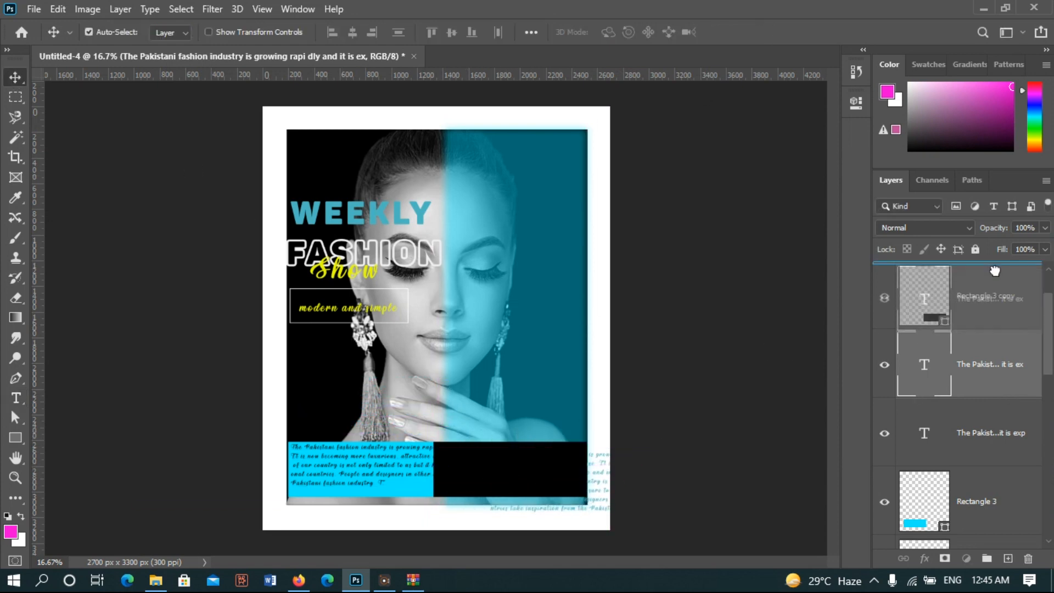
{"action": "left_click_drag", "start_coordinate": [536, 438], "coordinate": [533, 428]}
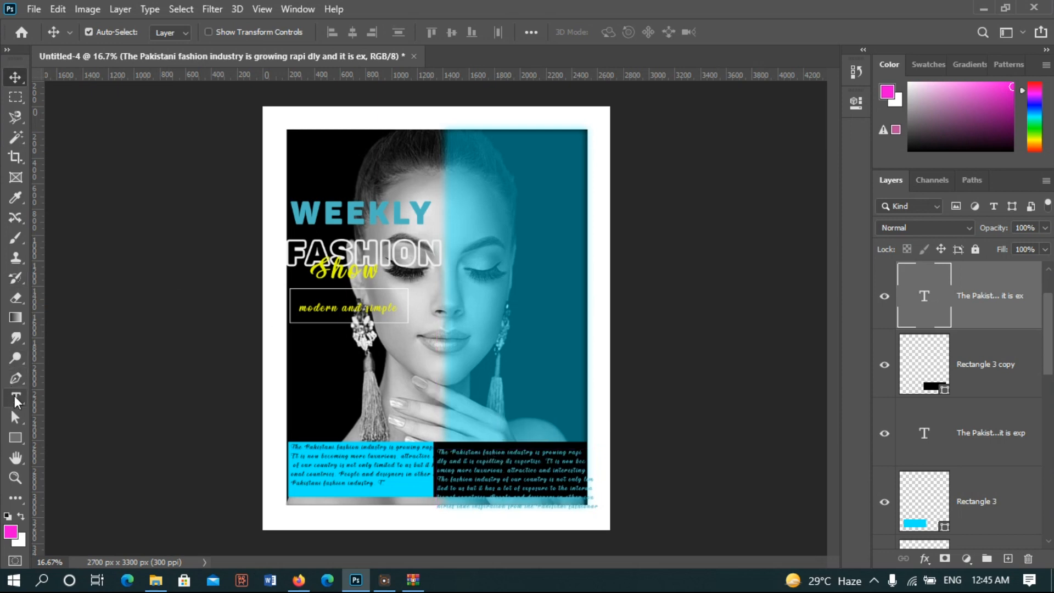
- Delete the second paragraph's overflowing lines so the text ends inside the black rectangle
{"action": "left_click", "coordinate": [15, 397]}
{"action": "left_click", "coordinate": [438, 454]}
{"action": "left_click", "coordinate": [737, 33]}
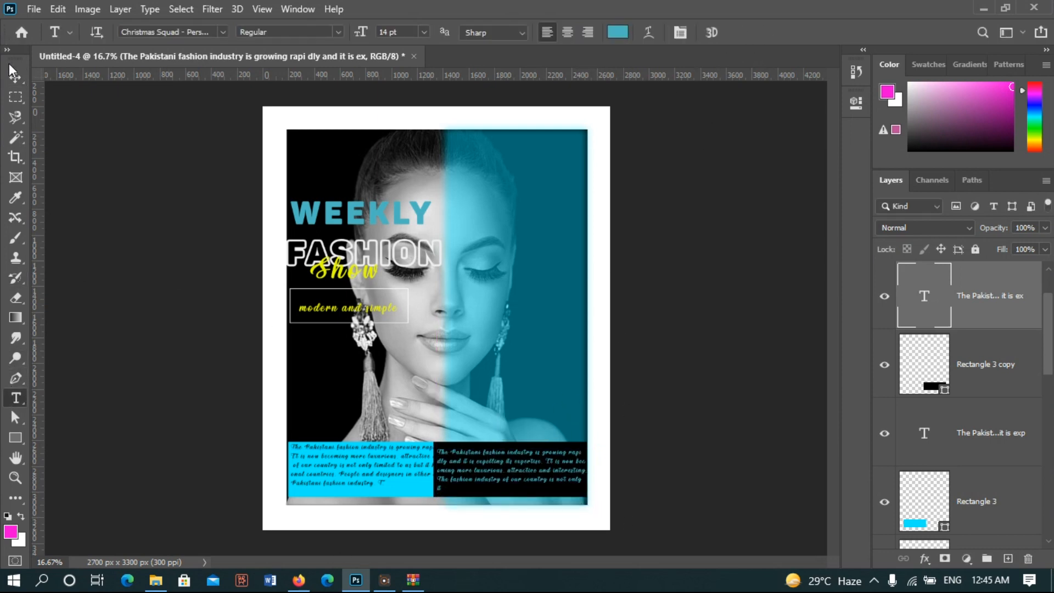
- Nudge the paragraph on the cyan rectangle down to leave room for a heading above it
{"action": "key", "text": "v"}
{"action": "left_click", "coordinate": [1012, 449]}
{"action": "key", "text": "shift+Down"}
{"action": "key", "text": "shift+Down"}
{"action": "key", "text": "shift+Down"}
{"action": "key", "text": "shift+Down"}
{"action": "key", "text": "shift+Down"}
{"action": "key", "text": "shift+Down"}
{"action": "key", "text": "shift+Down"}
{"action": "key", "text": "shift+Down"}
{"action": "key", "text": "shift+Down"}
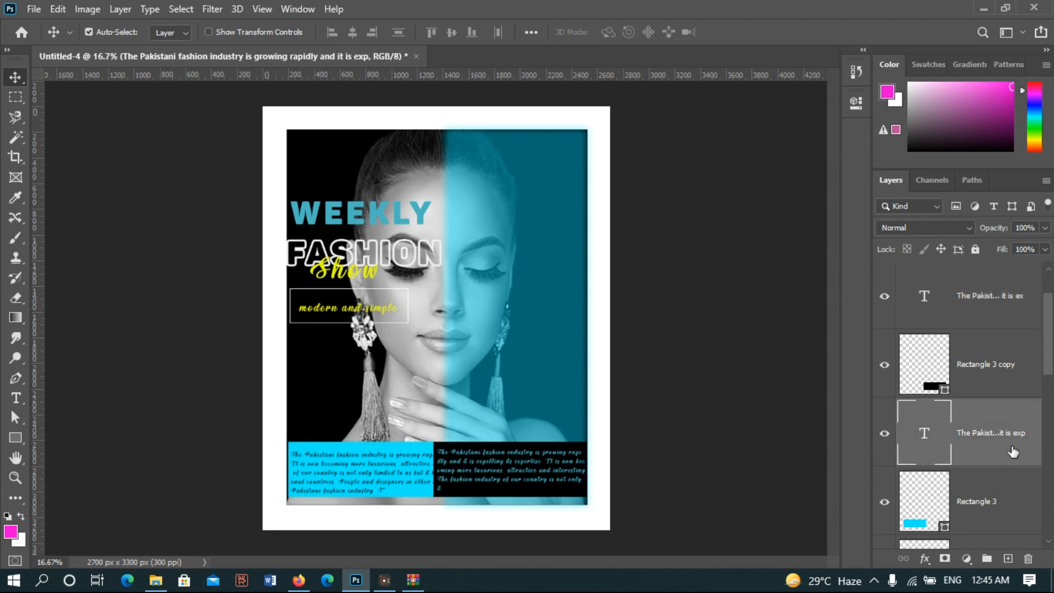
- Nudge the paragraph on the black rectangle down to leave space above its first line
{"action": "left_click", "coordinate": [1017, 349]}
{"action": "left_click", "coordinate": [1010, 316]}
{"action": "key", "text": "shift+Down"}
{"action": "key", "text": "shift+Down"}
{"action": "key", "text": "shift+Down"}
{"action": "key", "text": "shift+Down"}
{"action": "key", "text": "shift+Down"}
{"action": "key", "text": "shift+Down"}
{"action": "key", "text": "shift+Down"}
{"action": "key", "text": "shift+Down"}
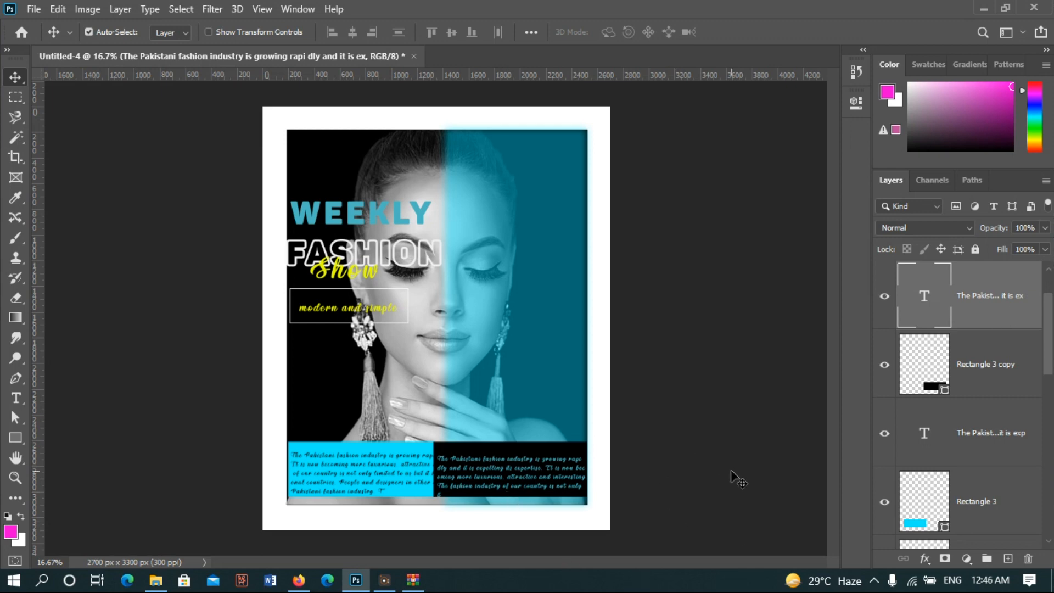
- Narrow the black rectangle and its paragraph together to about 89% width, pulling in their outer edge
{"action": "left_click", "coordinate": [1024, 388]}
{"action": "left_click", "coordinate": [1021, 325], "text": "ctrl"}
{"action": "key", "text": "ctrl+t"}
{"action": "key", "text": "Escape"}
{"action": "key", "text": "ctrl+t"}
{"action": "left_click_drag", "start_coordinate": [587, 471], "coordinate": [572, 472]}
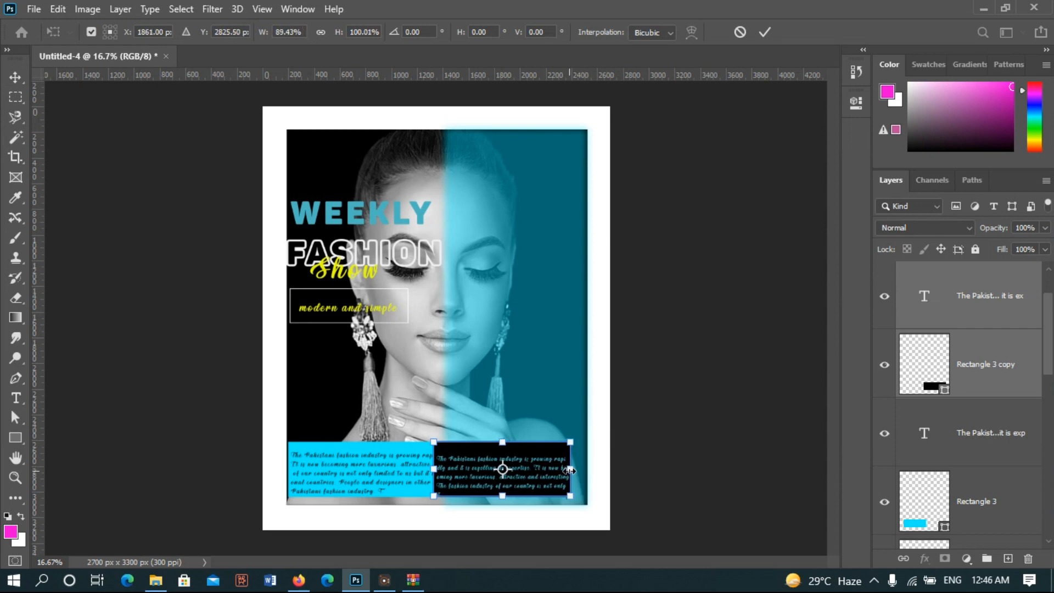
{"action": "left_click", "coordinate": [765, 32]}
{"action": "left_click", "coordinate": [972, 448], "text": "ctrl"}
{"action": "left_click", "coordinate": [993, 506], "text": "ctrl"}
{"action": "key", "text": "ctrl+t"}
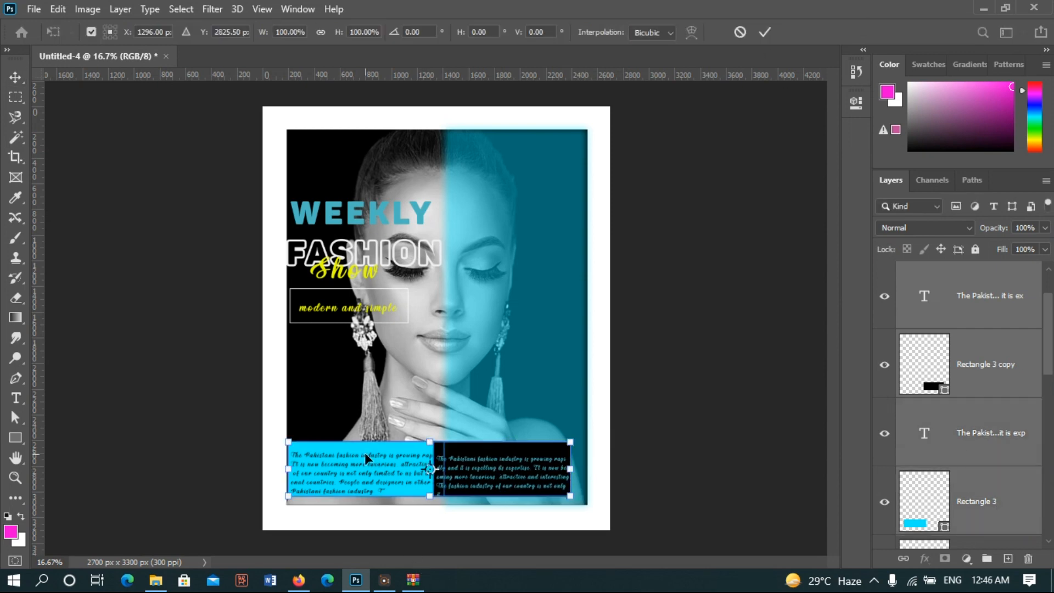
{"action": "left_click", "coordinate": [923, 331]}
- Narrow the cyan rectangle and its paragraph together by pulling in their outer edge
{"action": "left_click", "coordinate": [964, 451]}
{"action": "left_click", "coordinate": [994, 508], "text": "ctrl"}
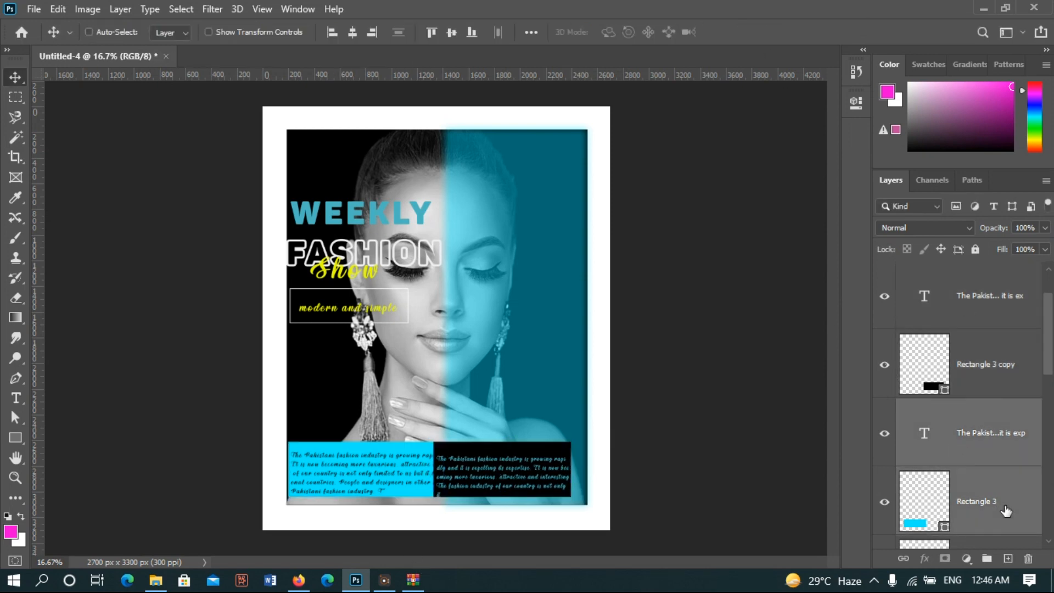
{"action": "key", "text": "ctrl+t"}
{"action": "left_click_drag", "start_coordinate": [544, 468], "coordinate": [436, 459]}
{"action": "key", "text": "Return"}
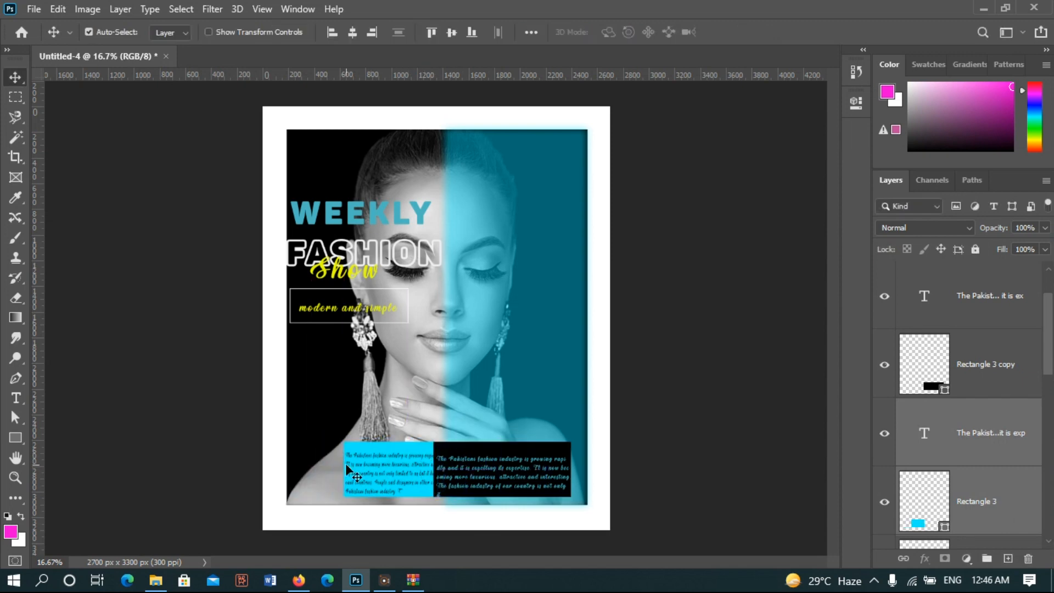
- Widen the cyan rectangle and its paragraph outward again, leaving a small margin to the portrait's left edge
{"action": "key", "text": "ctrl+t"}
{"action": "left_click_drag", "start_coordinate": [344, 468], "coordinate": [310, 467]}
{"action": "left_click_drag", "start_coordinate": [376, 476], "coordinate": [392, 478]}
{"action": "left_click", "coordinate": [1011, 497]}
{"action": "key", "text": "ctrl+t"}
{"action": "left_click_drag", "start_coordinate": [323, 469], "coordinate": [312, 470]}
{"action": "left_click", "coordinate": [765, 32]}
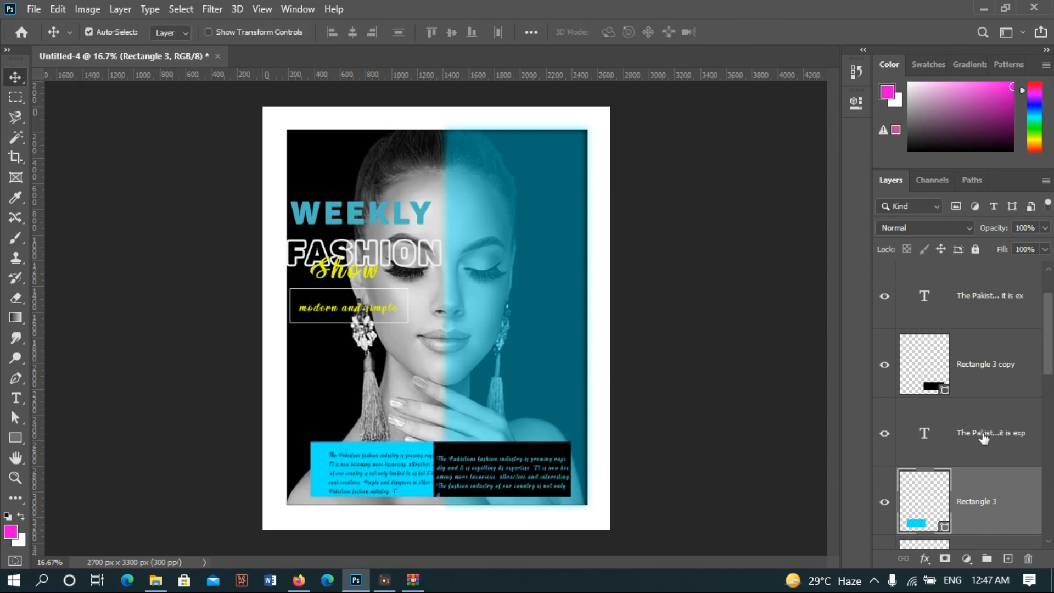
- Fit the black paragraph to the cyan rectangle's left margin and lower it slightly
{"action": "left_click", "coordinate": [980, 434]}
{"action": "left_click", "coordinate": [916, 299]}
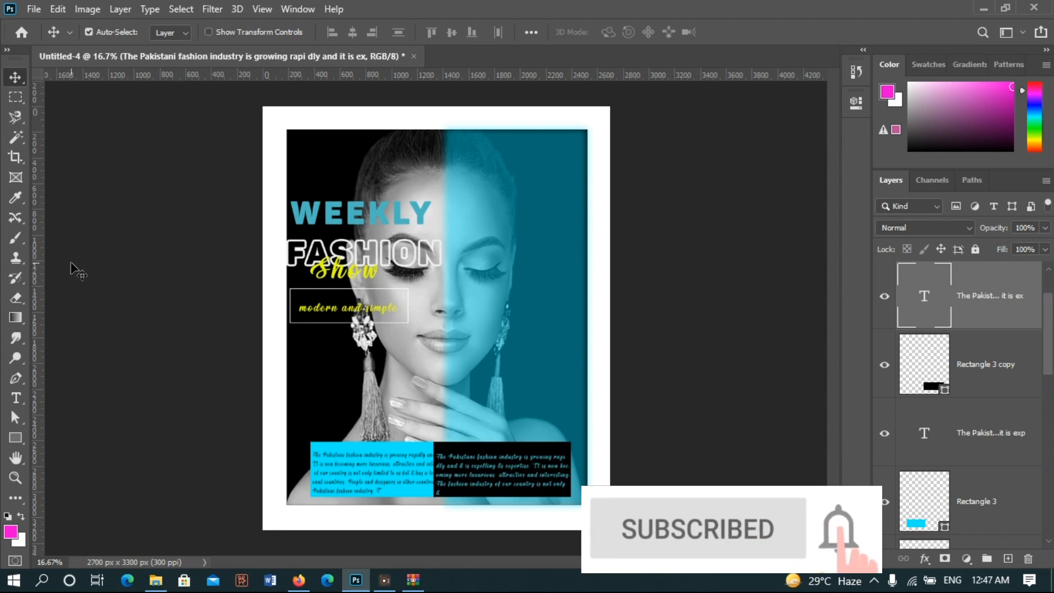
{"action": "left_click_drag", "start_coordinate": [384, 466], "coordinate": [384, 471]}
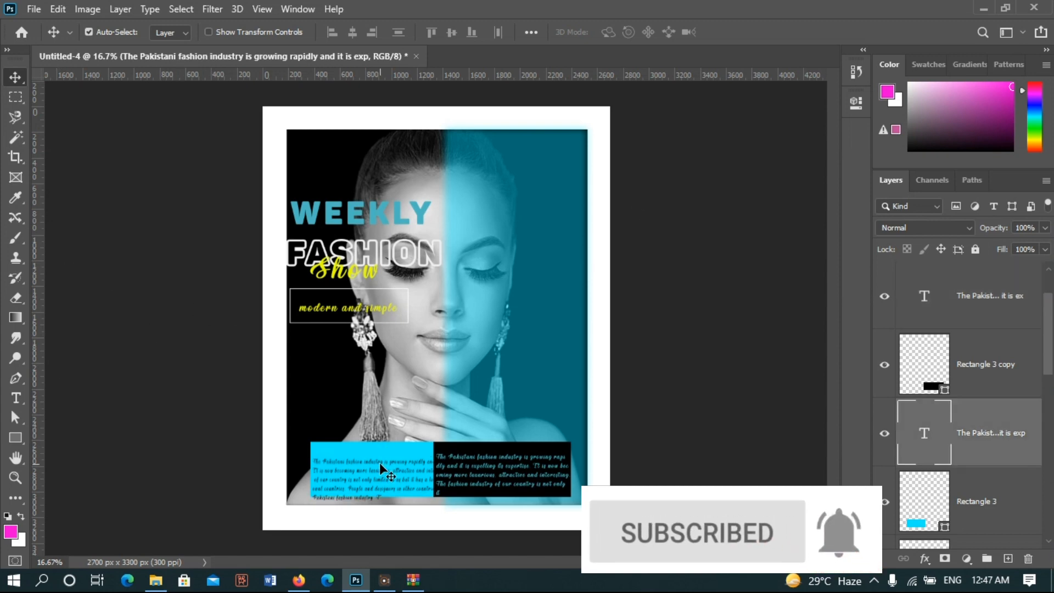
- Delete the last line of the paragraph that overflows the cyan rectangle
{"action": "key", "text": "t"}
{"action": "left_click", "coordinate": [378, 499]}
{"action": "left_click", "coordinate": [712, 33]}
{"action": "left_click", "coordinate": [381, 495]}
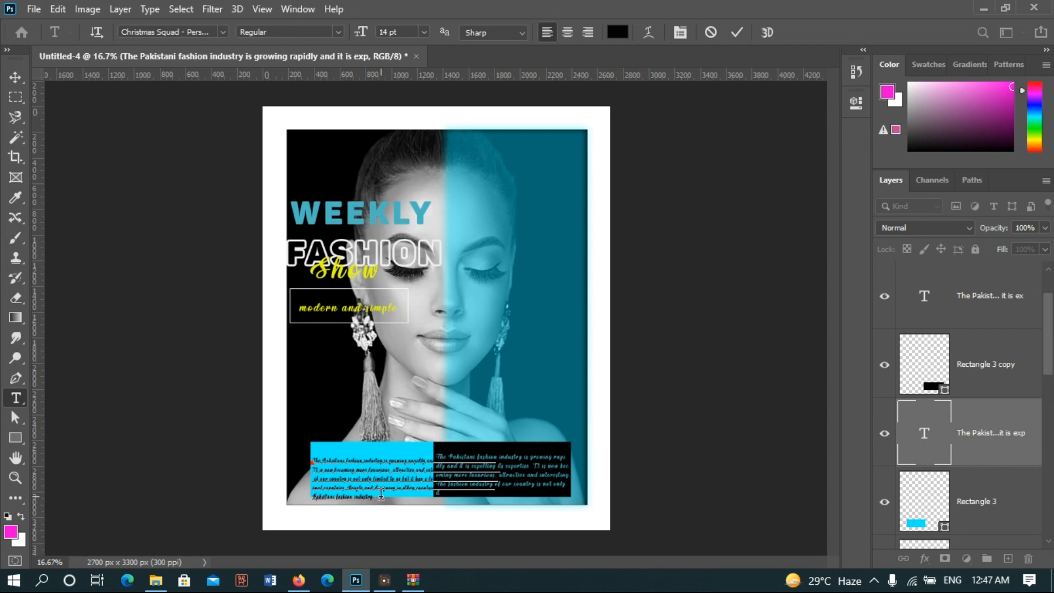
{"action": "left_click", "coordinate": [739, 32]}
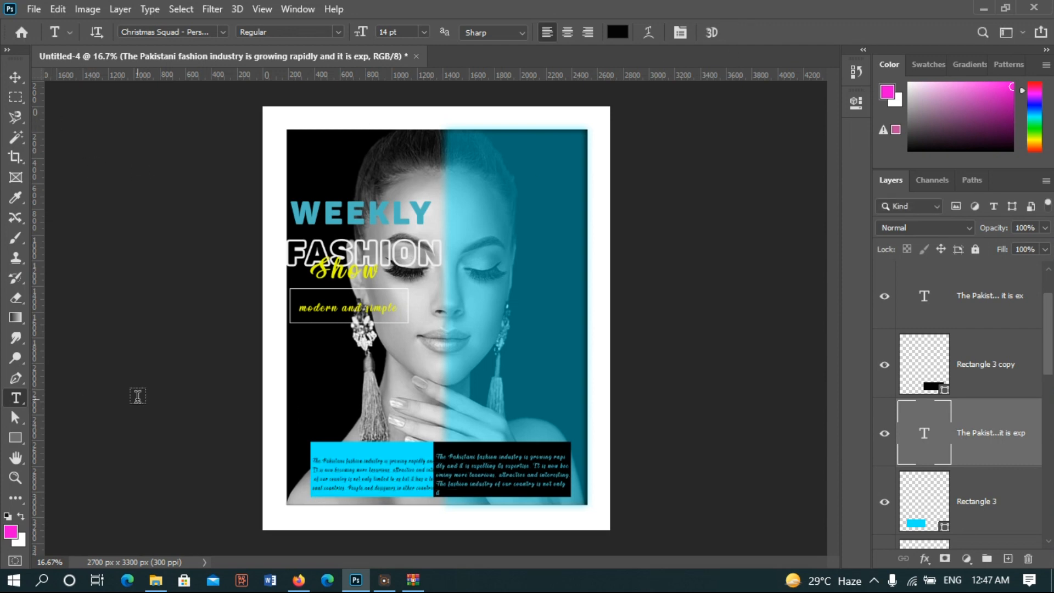
- Add a black "Lorem Ipsum" heading above the paragraph in the cyan rectangle
{"action": "left_click", "coordinate": [323, 449]}
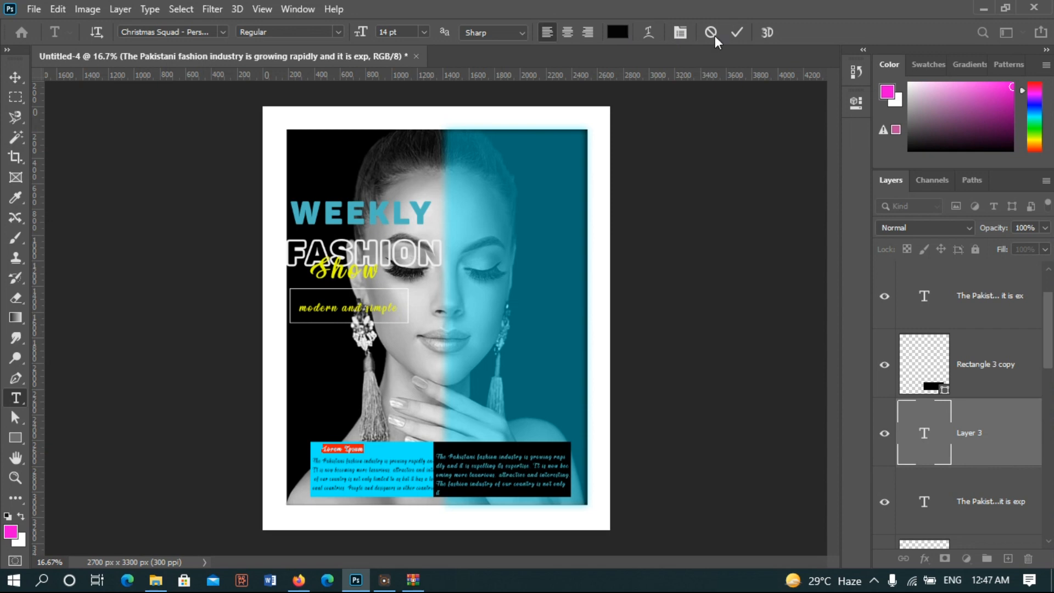
{"action": "left_click", "coordinate": [739, 33]}
{"action": "key", "text": "v"}
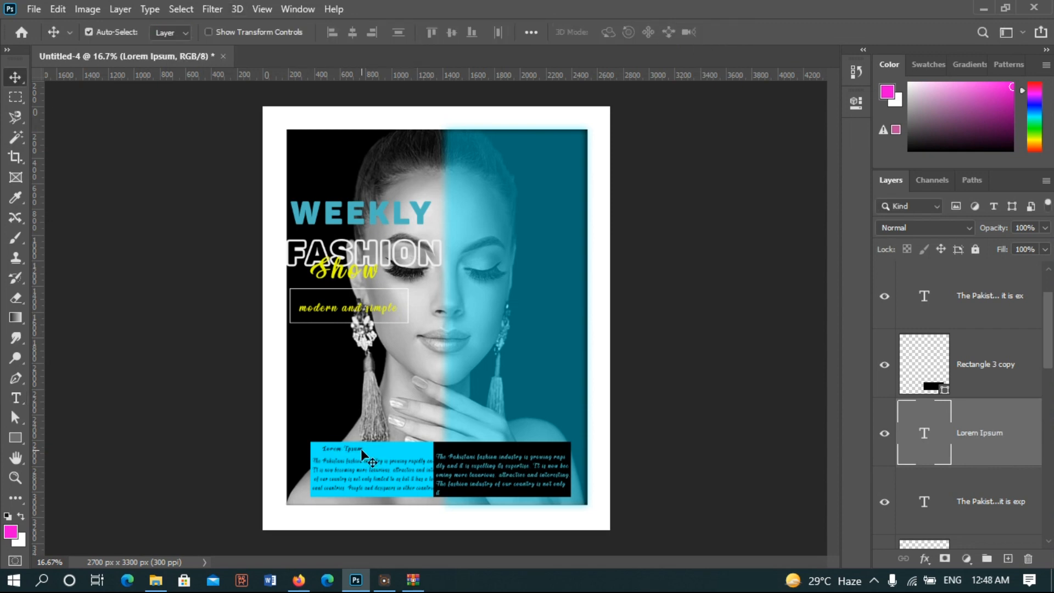
- Add a white "Lorem Ipsum" heading over the portrait above the black rectangle
{"action": "left_click", "coordinate": [16, 398]}
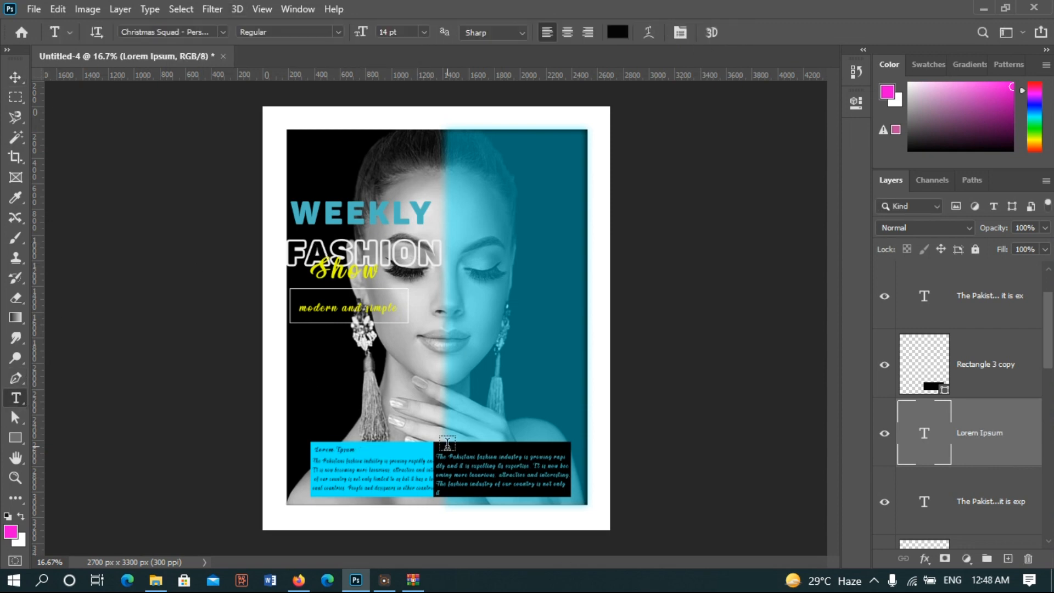
{"action": "left_click", "coordinate": [442, 405]}
{"action": "left_click", "coordinate": [618, 32]}
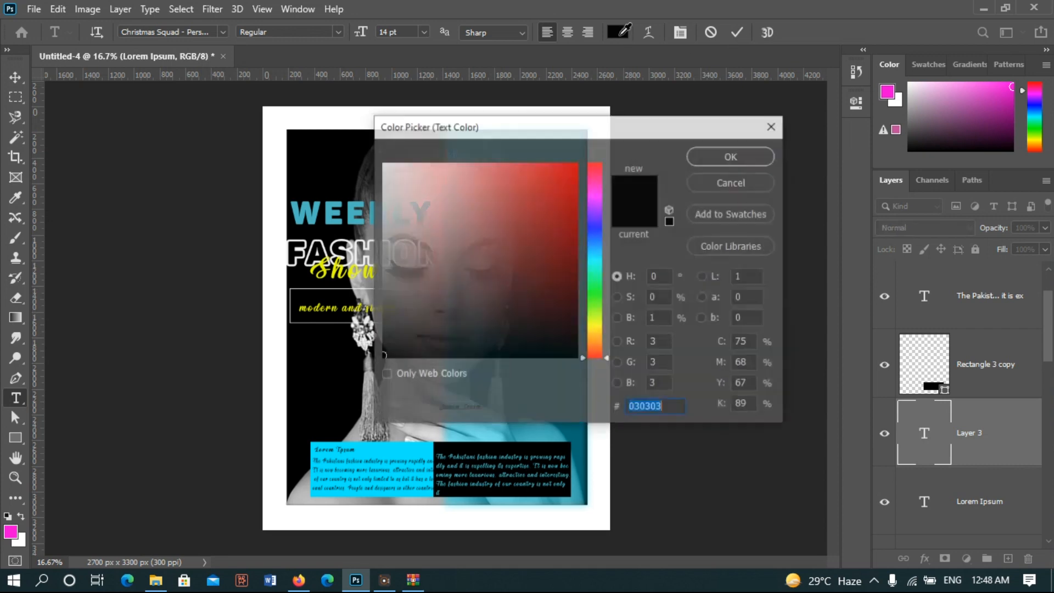
{"action": "left_click", "coordinate": [731, 156]}
{"action": "left_click", "coordinate": [738, 32]}
{"action": "key", "text": "v"}
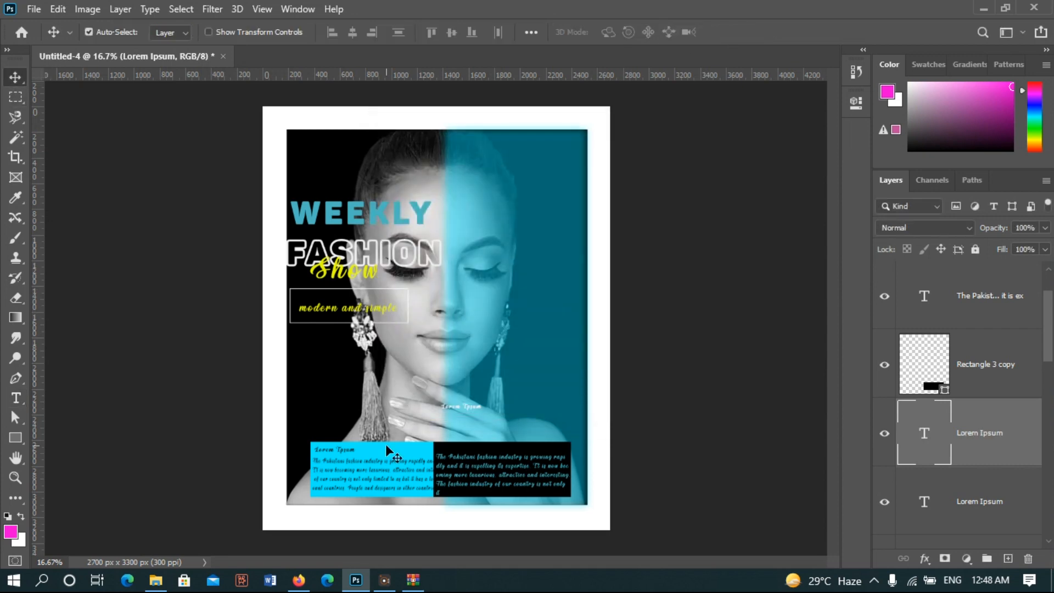
- Move the white heading toward the black rectangle and bring its layer above Rectangle 3 copy
{"action": "left_click_drag", "start_coordinate": [473, 411], "coordinate": [486, 442]}
{"action": "left_click_drag", "start_coordinate": [1008, 456], "coordinate": [984, 331]}
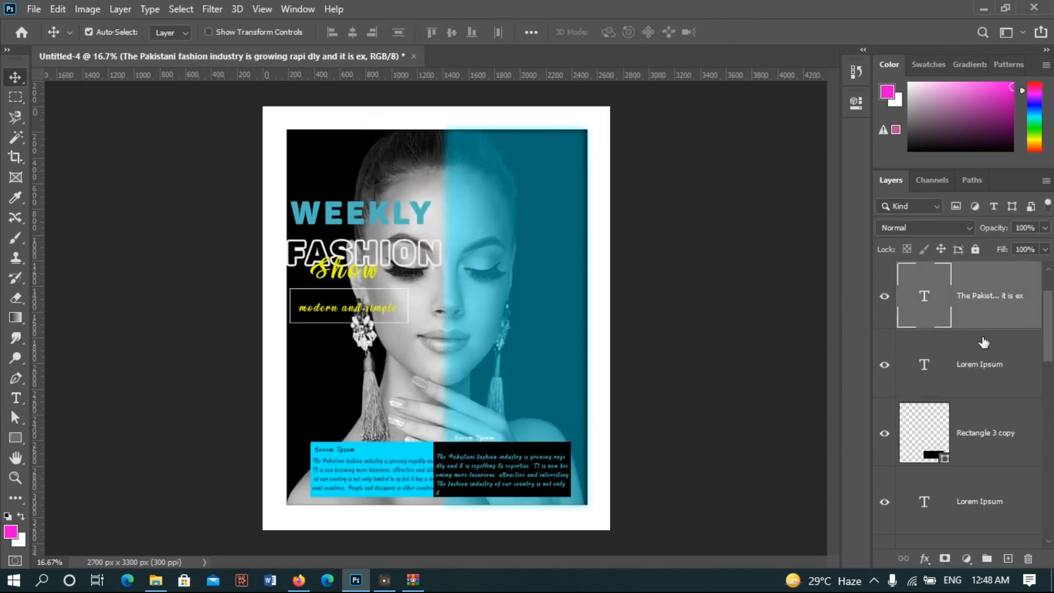
{"action": "double_click", "coordinate": [470, 439]}
{"action": "left_click", "coordinate": [734, 31]}
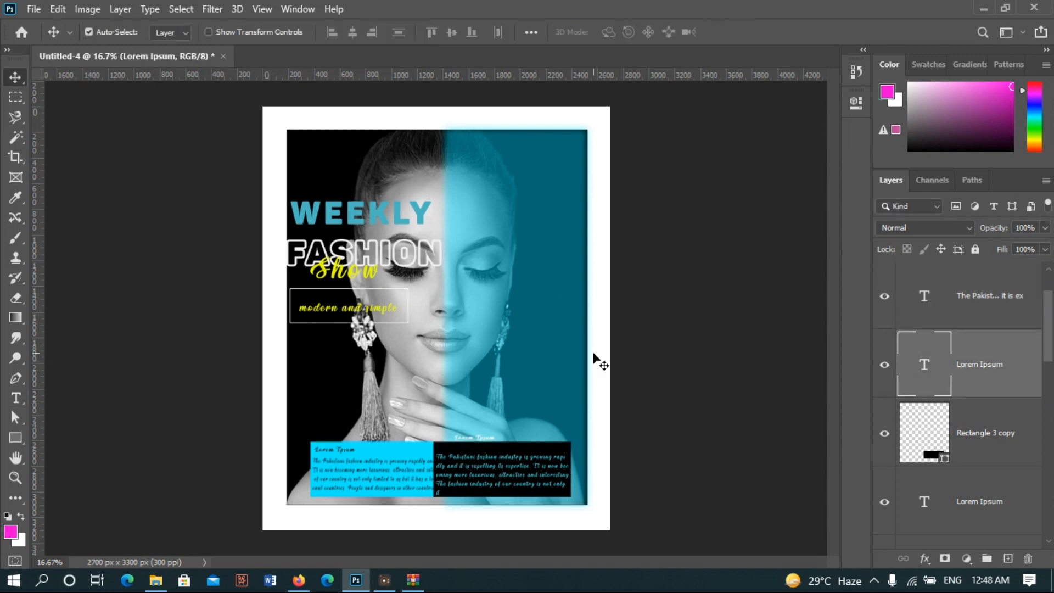
- Nudge the white heading into the black rectangle, aligned with the start of the paragraph below it
{"action": "key", "text": "Left"}
{"action": "key", "text": "Left"}
{"action": "key", "text": "Left"}
{"action": "key", "text": "Left"}
{"action": "key", "text": "Left"}
{"action": "key", "text": "Left"}
{"action": "key", "text": "Left"}
{"action": "key", "text": "Left"}
{"action": "key", "text": "Left"}
{"action": "key", "text": "Left"}
{"action": "key", "text": "Left"}
{"action": "key", "text": "Left"}
{"action": "key", "text": "Left"}
{"action": "key", "text": "Left"}
{"action": "key", "text": "Left"}
{"action": "key", "text": "Left"}
{"action": "key", "text": "Left"}
{"action": "key", "text": "Left"}
{"action": "key", "text": "Left"}
{"action": "key", "text": "Left"}
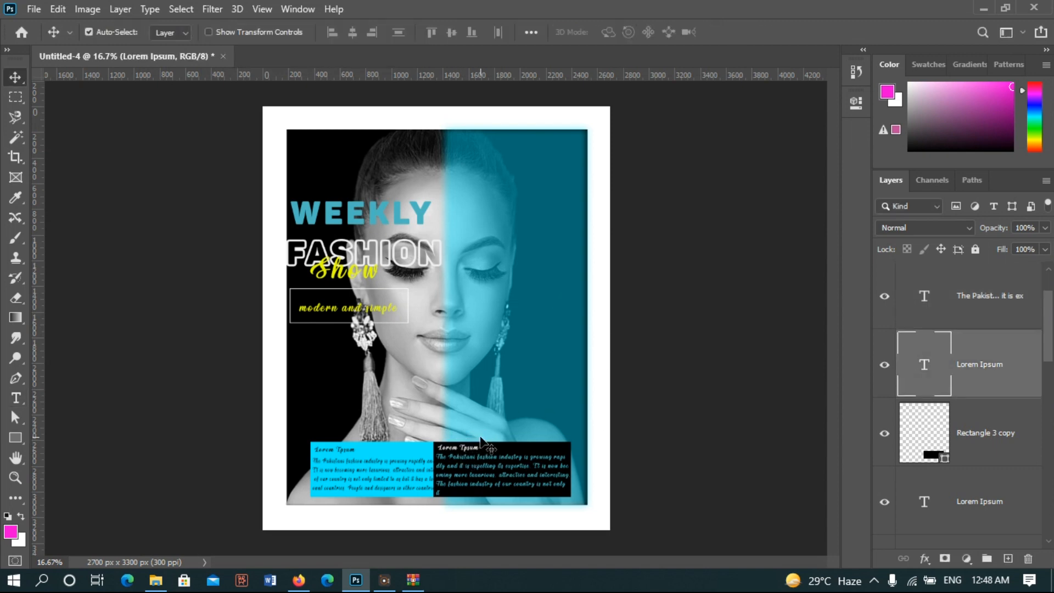
- Recolor the "Lorem Ipsum" heading in the cyan rectangle white
{"action": "left_click", "coordinate": [15, 398]}
{"action": "triple_click", "coordinate": [345, 451]}
{"action": "left_click", "coordinate": [618, 32]}
{"action": "left_click_drag", "start_coordinate": [555, 223], "coordinate": [388, 143]}
{"action": "left_click", "coordinate": [722, 156]}
{"action": "left_click", "coordinate": [737, 33]}
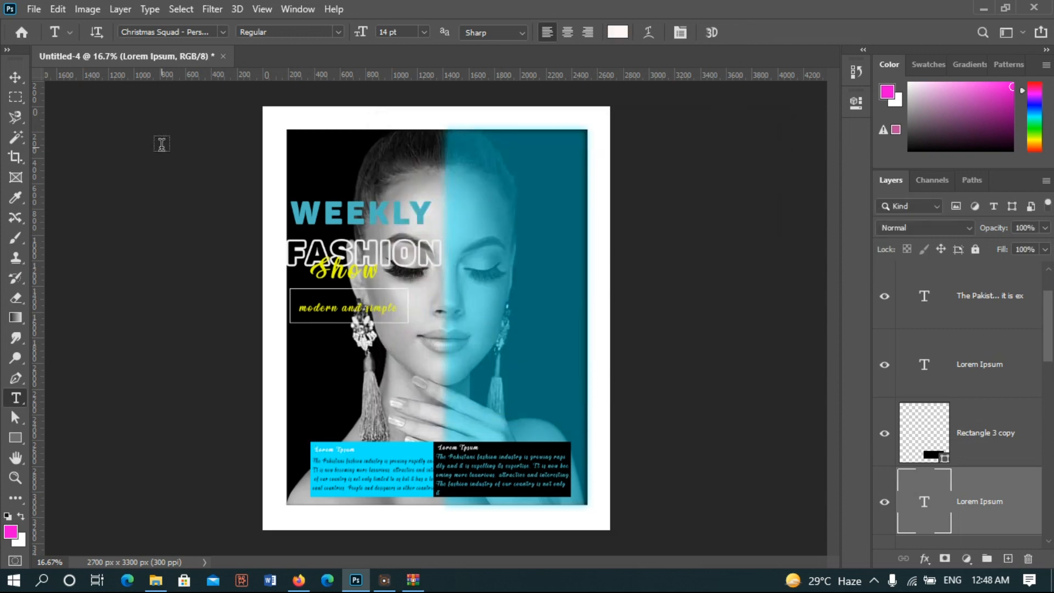
- Select the Rectangle 1 layer and activate the Rectangle tool to show its fill and stroke settings
{"action": "left_click_drag", "start_coordinate": [1048, 331], "coordinate": [1048, 510]}
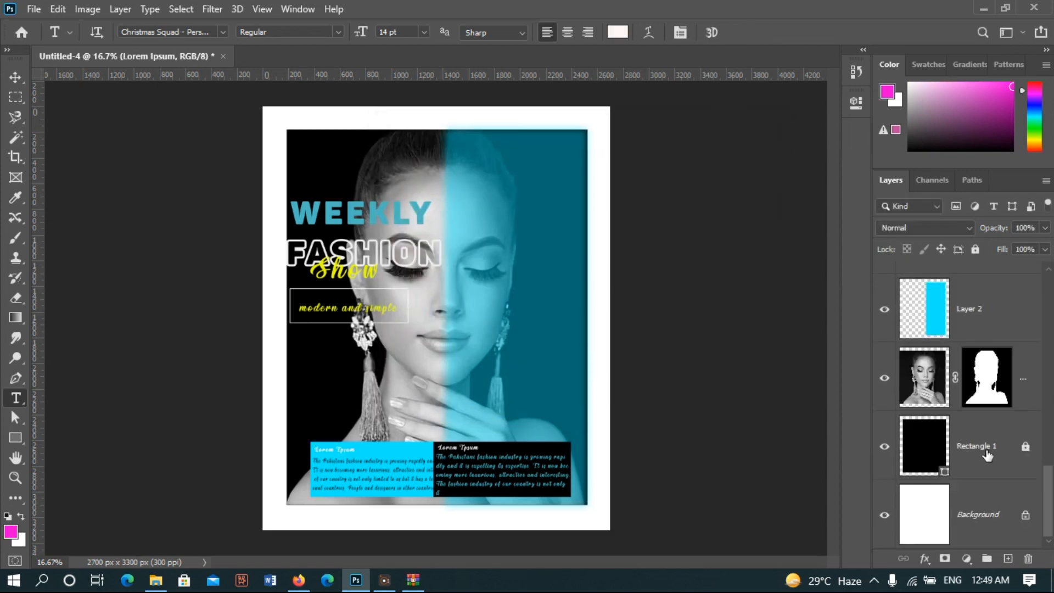
{"action": "left_click", "coordinate": [987, 452]}
{"action": "left_click", "coordinate": [16, 439]}
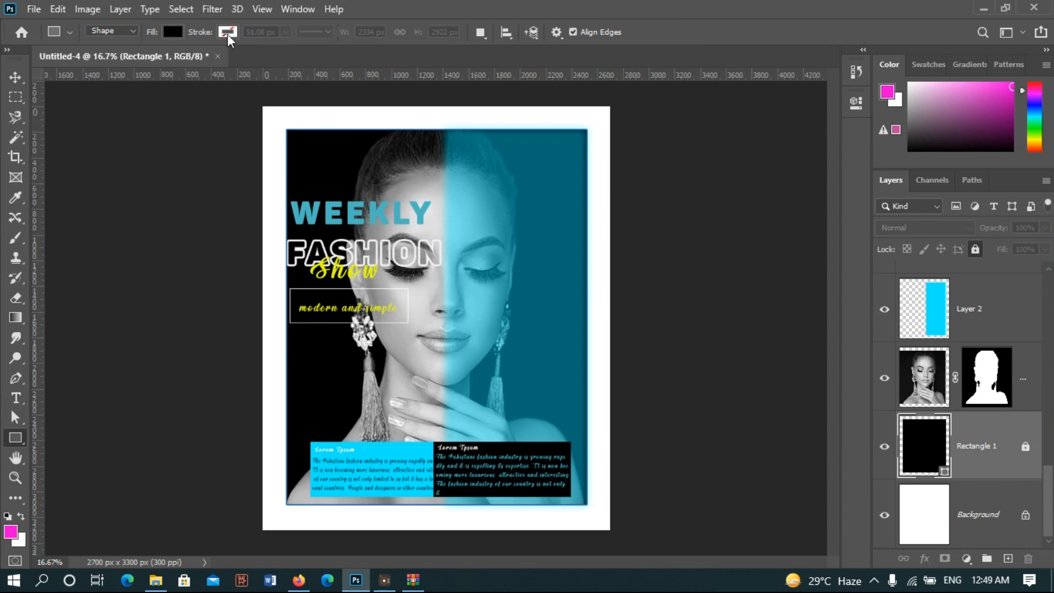